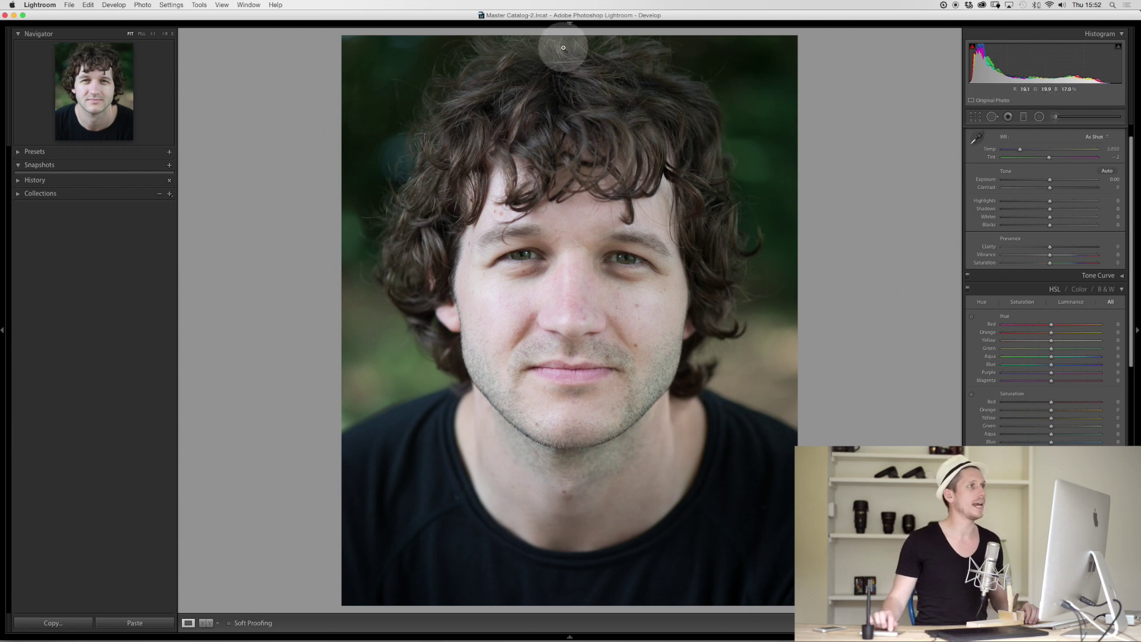
# Reveal the module picker to check that the Develop module is active, and hide it again
pyautogui.click(569, 24)
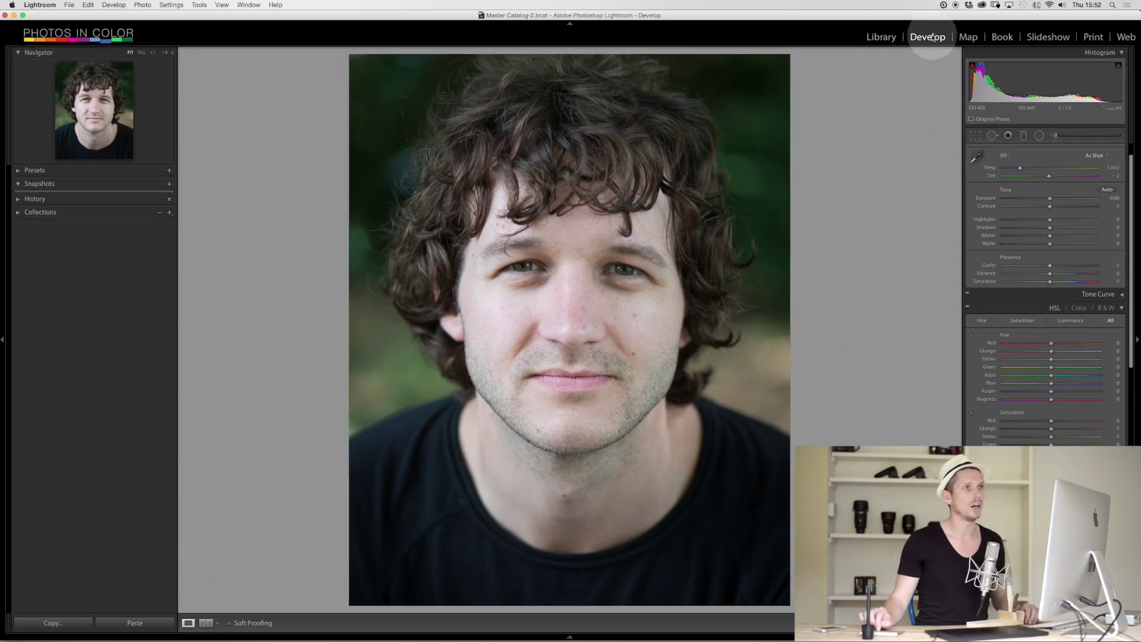
pyautogui.click(569, 25)
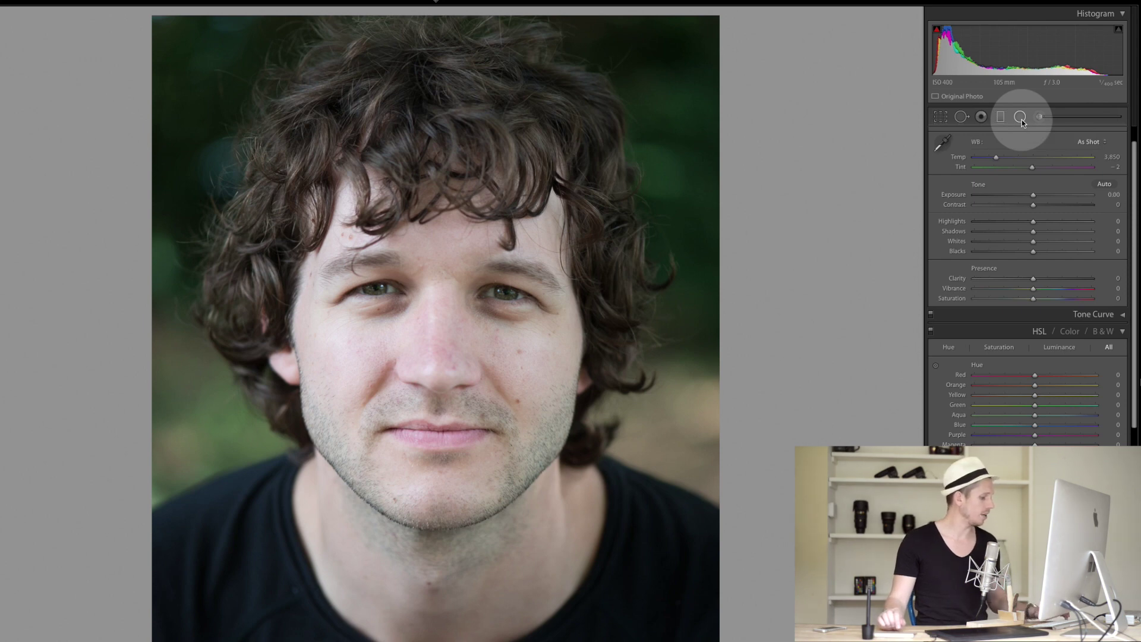
# Reset the Radial Filter's sharpness to 0, draw a large elliptical filter around the man's head and centre it on his face
pyautogui.click(1022, 122)
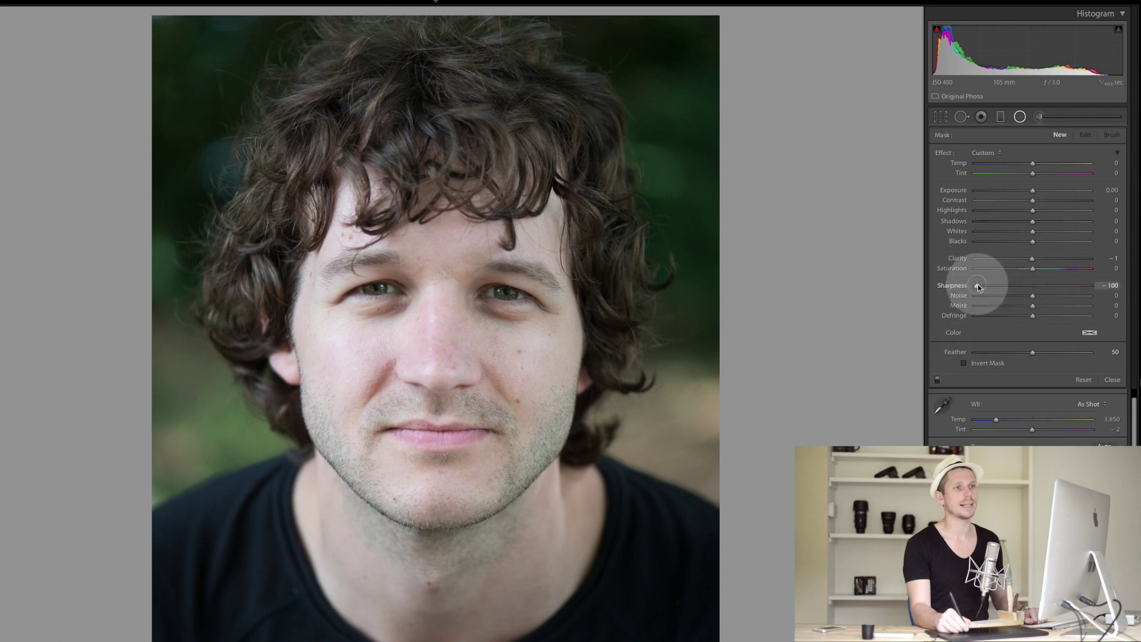
pyautogui.doubleClick(1027, 286)
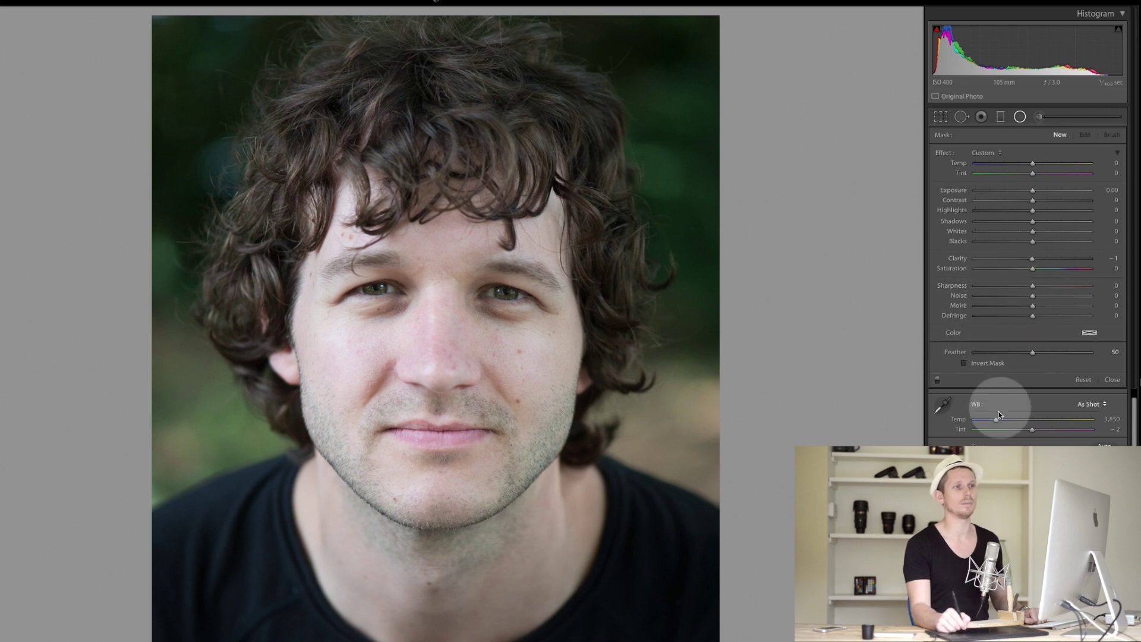
pyautogui.moveTo(420, 290); pyautogui.dragTo(661, 552)
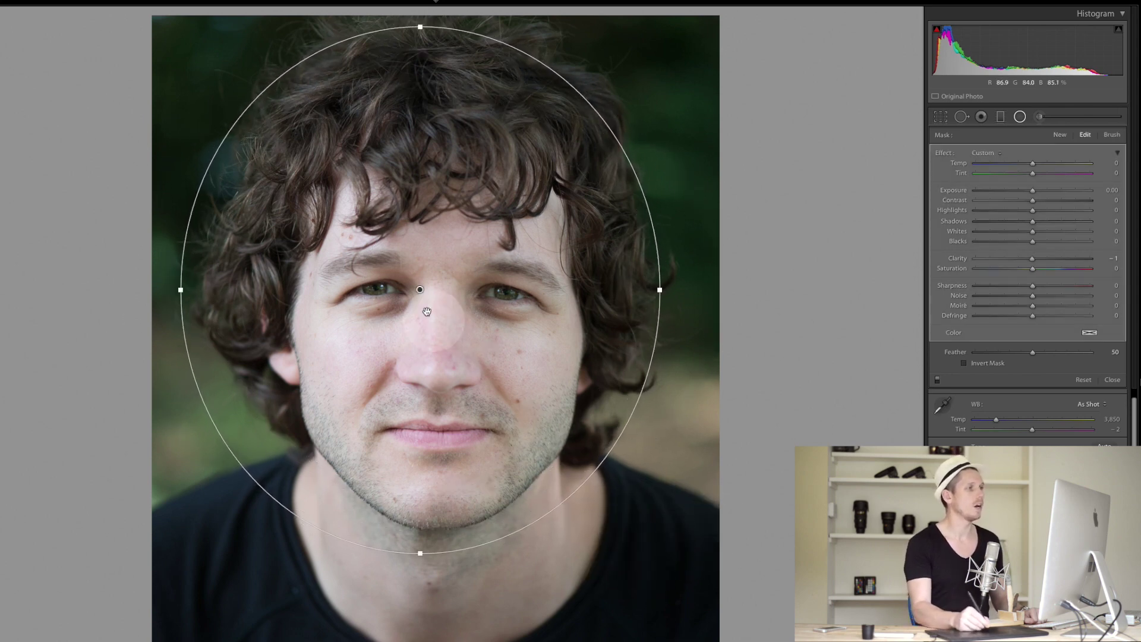
pyautogui.moveTo(421, 290); pyautogui.dragTo(447, 313)
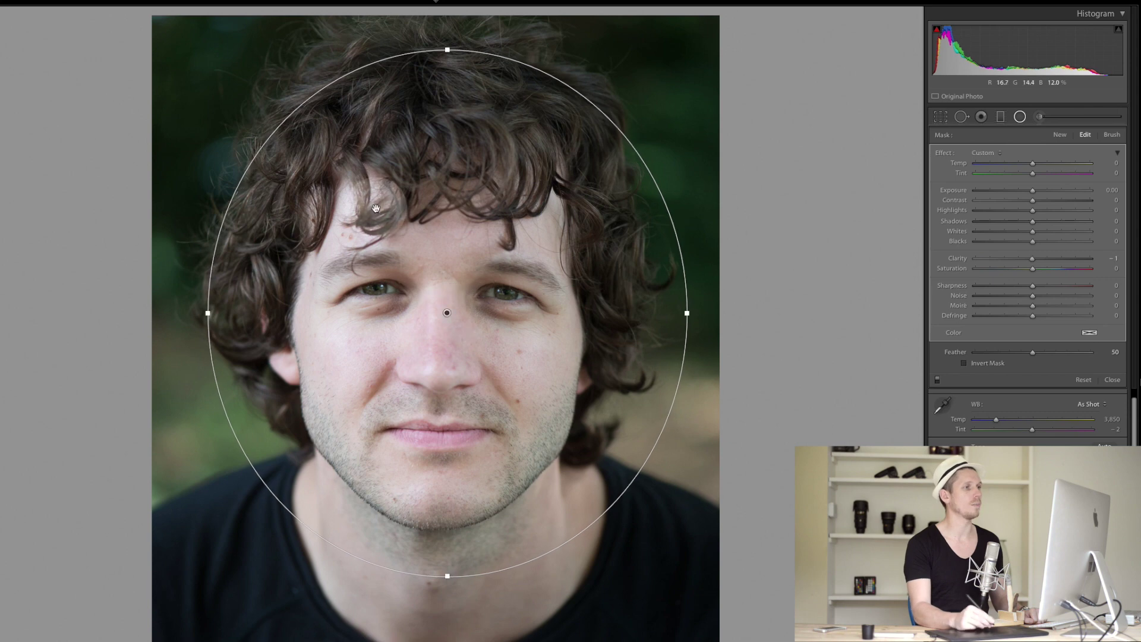
# Set the radial filter's exposure to -4.00 and compare its effect with the mask inverted and not inverted
pyautogui.moveTo(1033, 190); pyautogui.dragTo(975, 190)
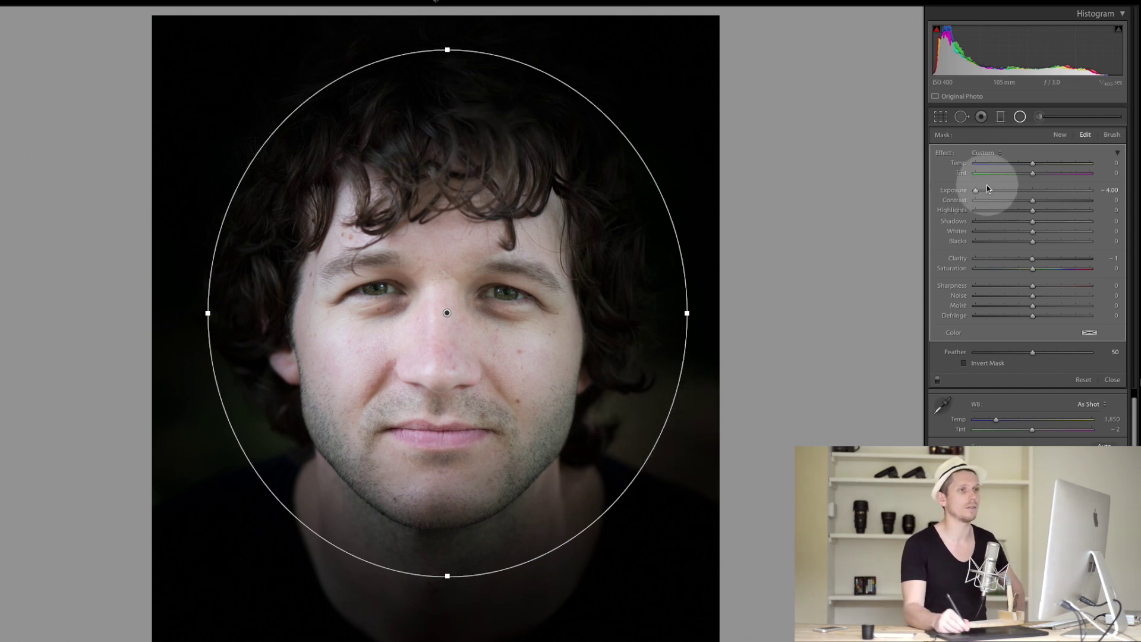
pyautogui.moveTo(967, 190); pyautogui.dragTo(930, 199)
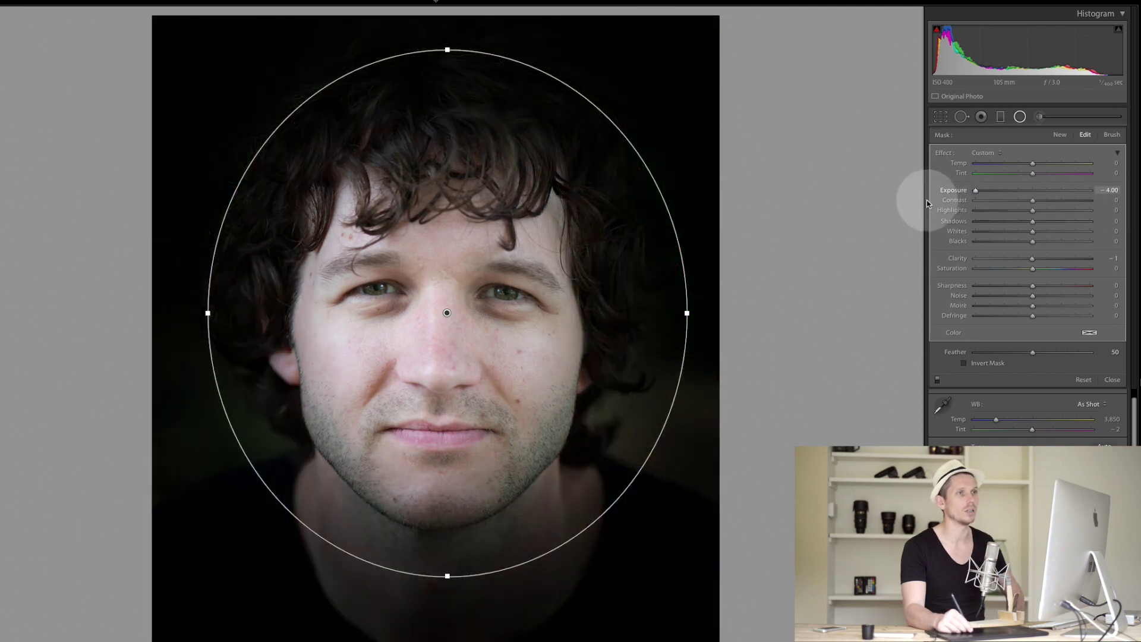
pyautogui.click(965, 363)
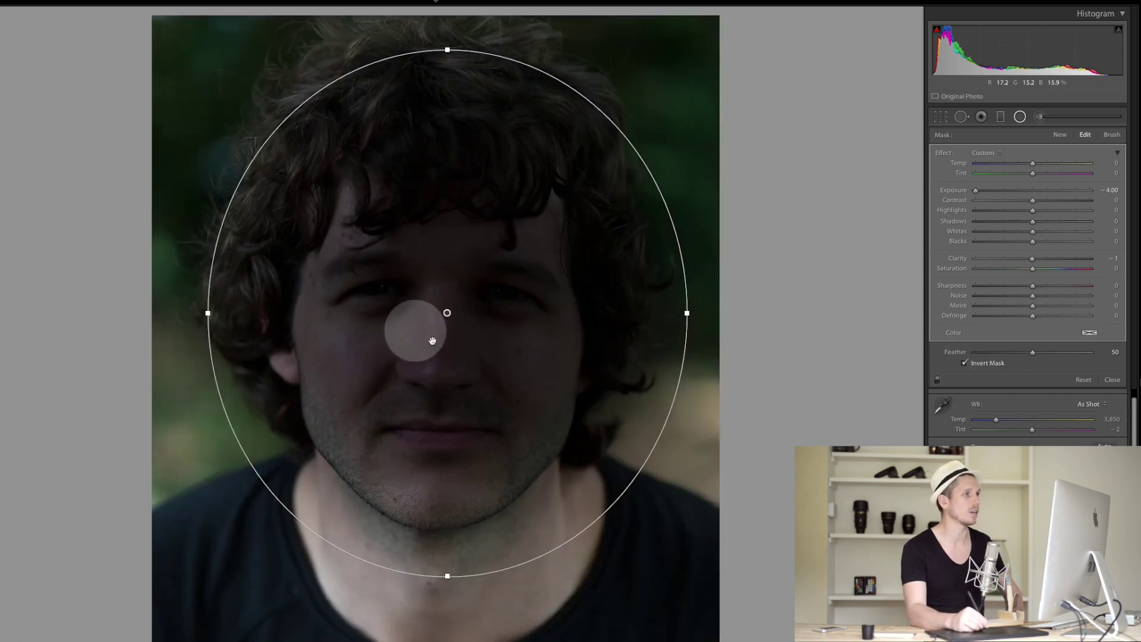
pyautogui.moveTo(449, 314); pyautogui.dragTo(446, 321)
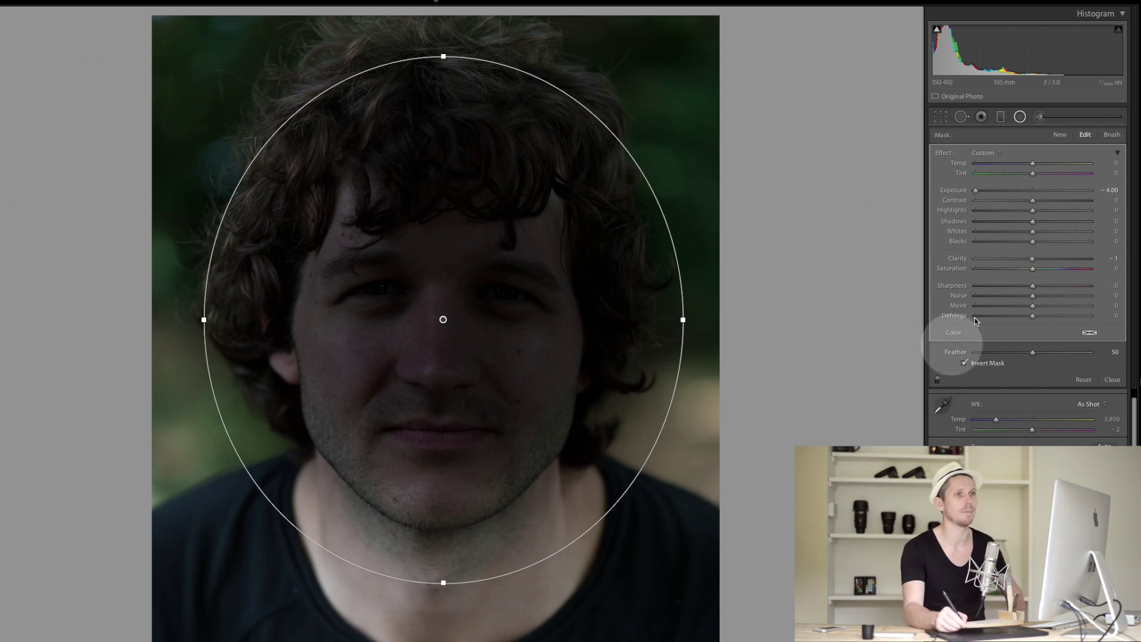
pyautogui.click(965, 363)
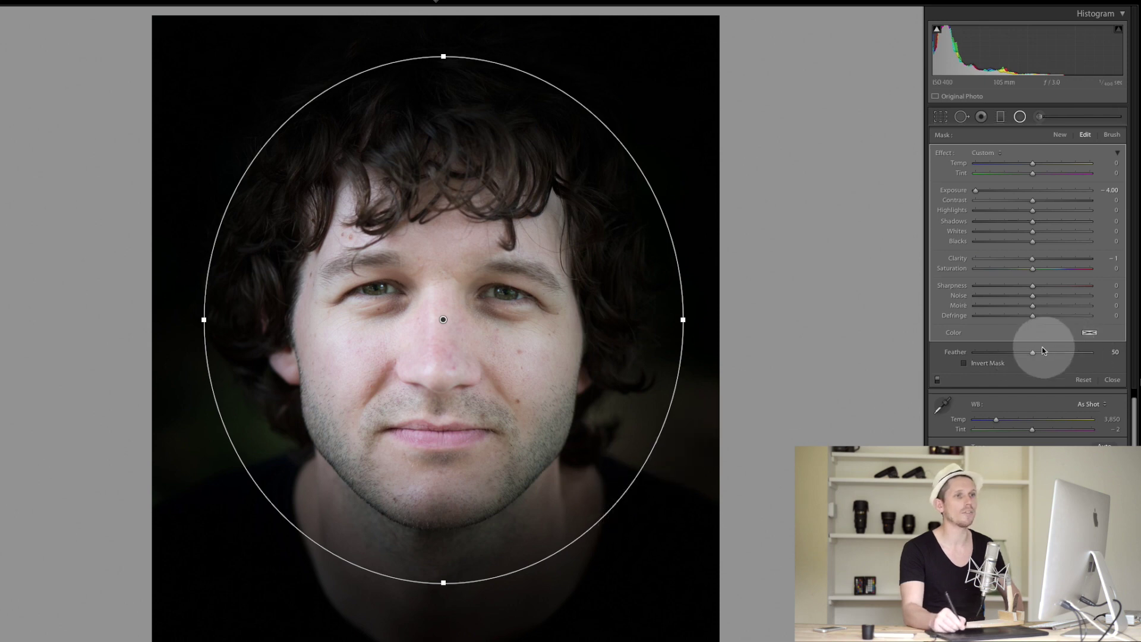
# Try the radial filter's feather at 100 and at 0, and undo the last feather change
pyautogui.moveTo(1041, 357); pyautogui.dragTo(1102, 355)
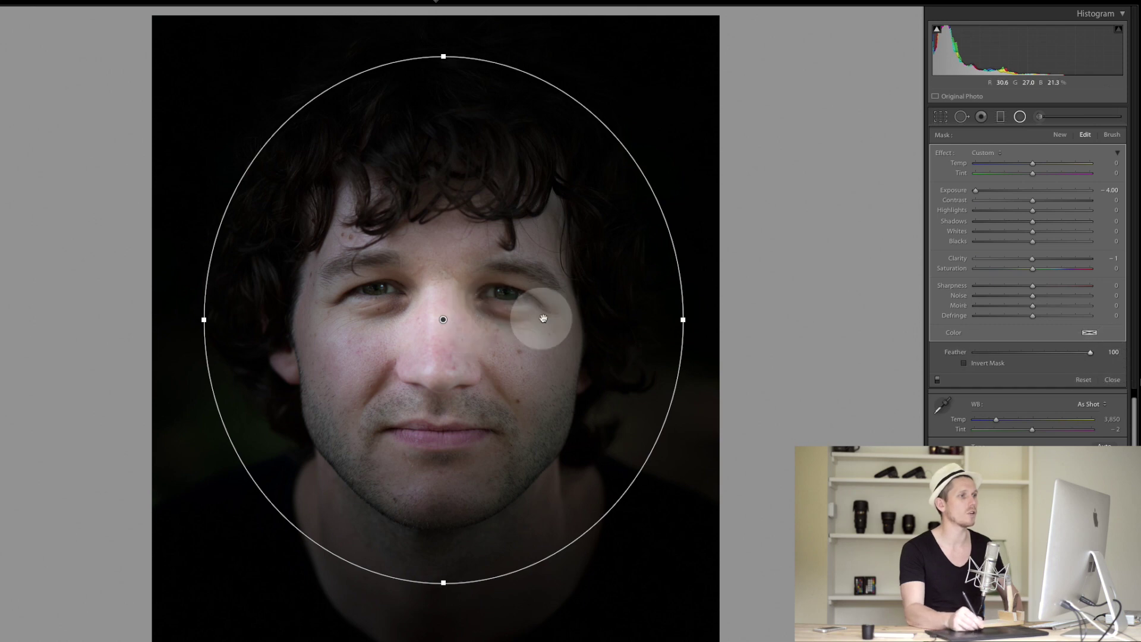
pyautogui.moveTo(1092, 355); pyautogui.dragTo(935, 347)
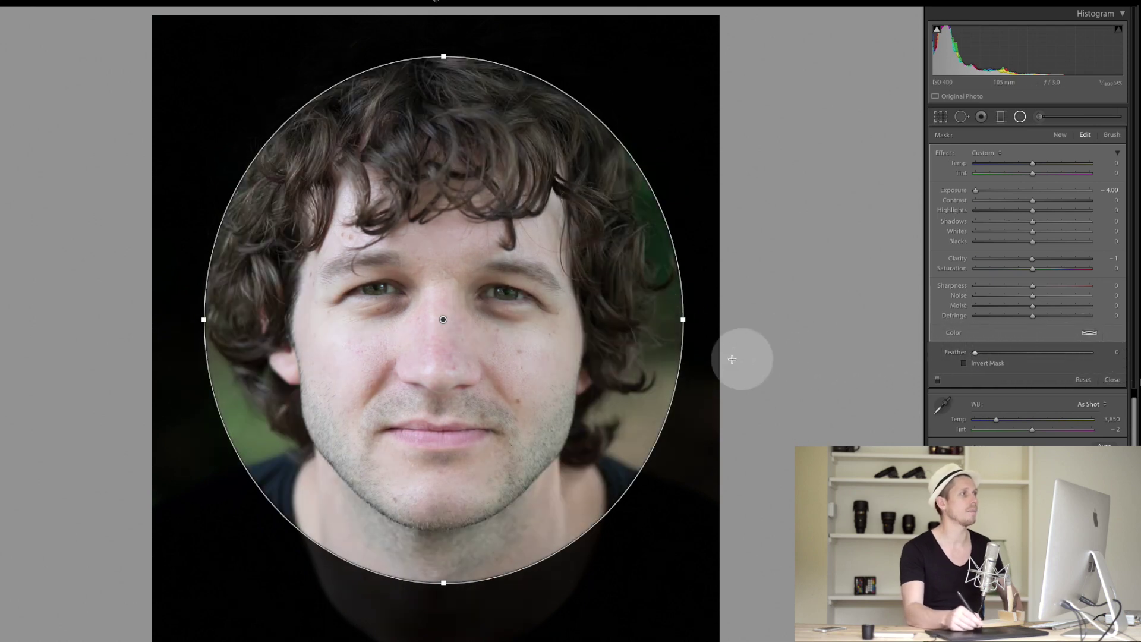
pyautogui.click(1003, 172)
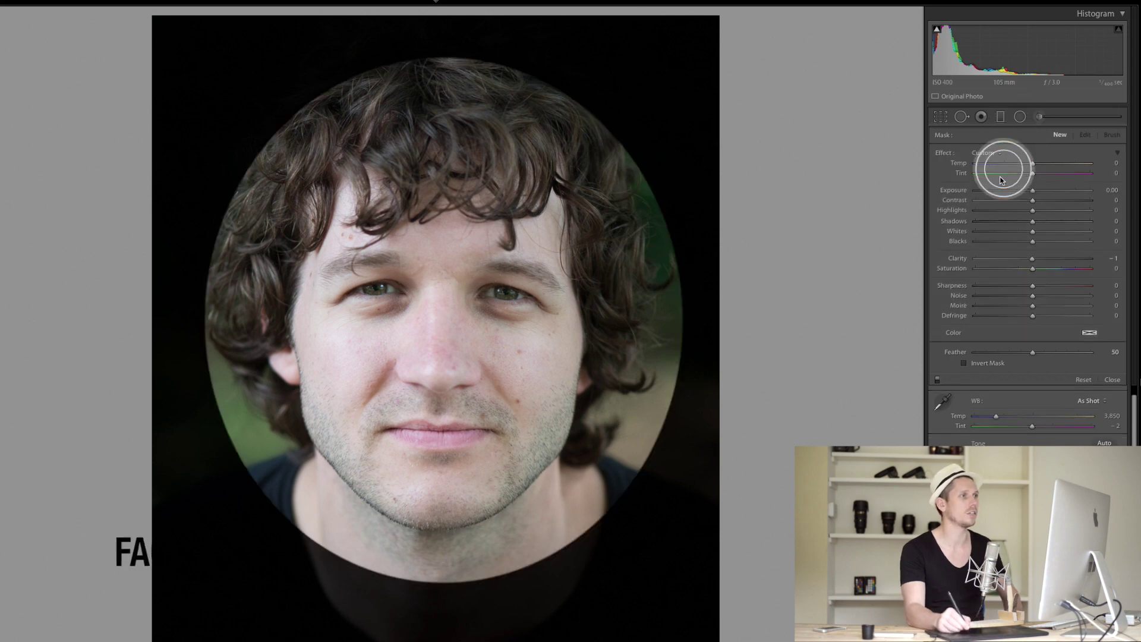
pyautogui.hotkey('shift', 'm')
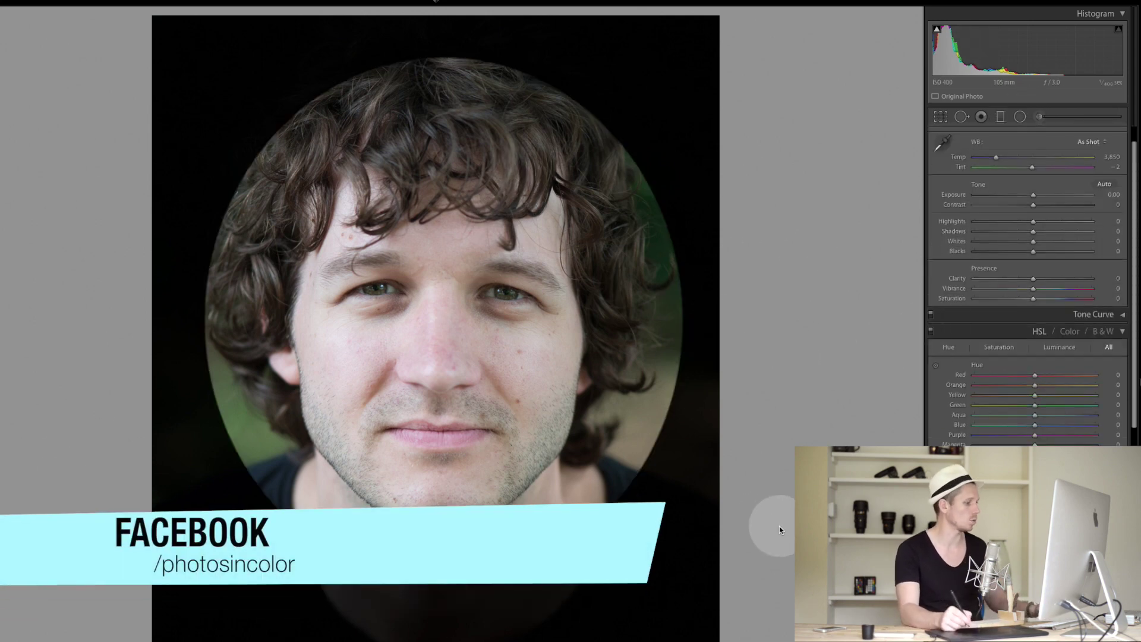
pyautogui.hotkey('ctrl', 'z')
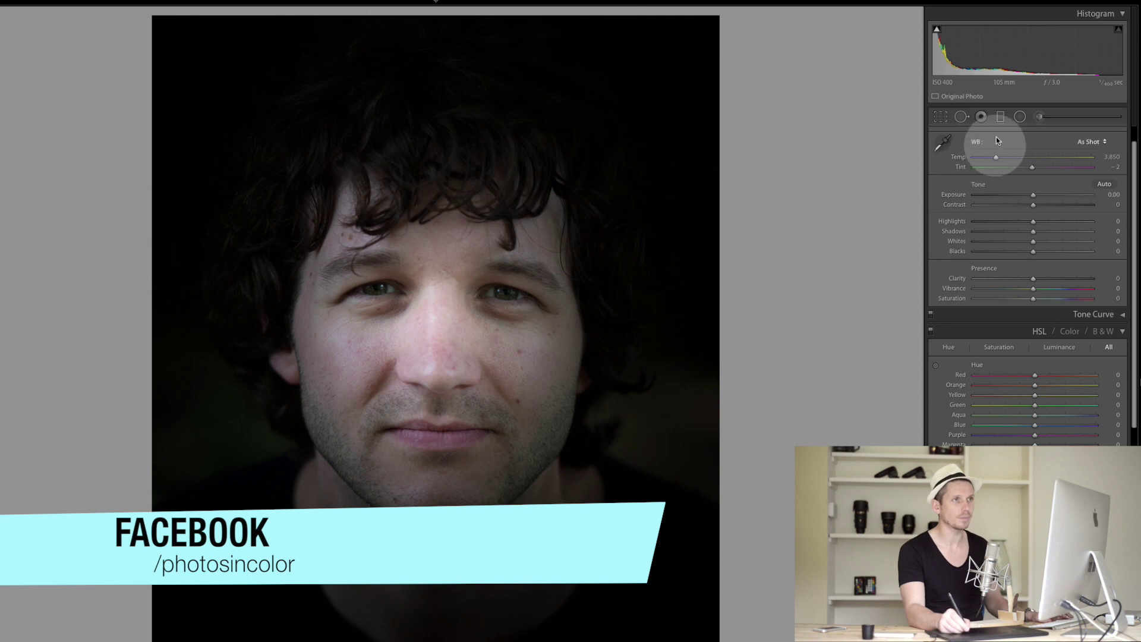
# Reselect the face's radial filter and, with the mask overlay shown, set its feather to 0 and finally to 50
pyautogui.click(1020, 117)
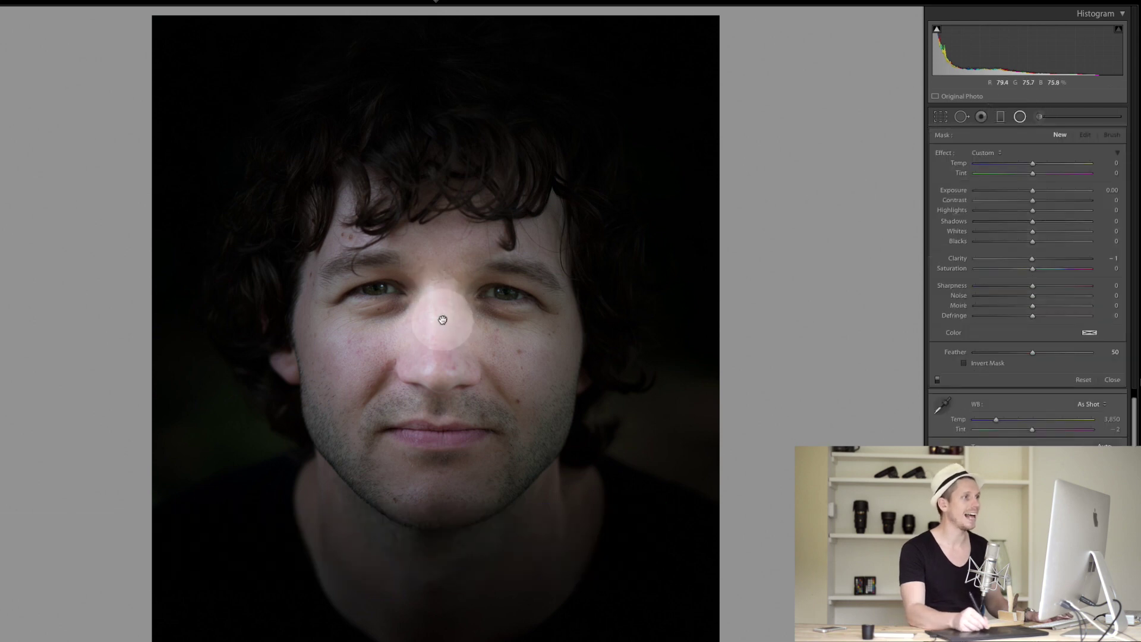
pyautogui.click(442, 320)
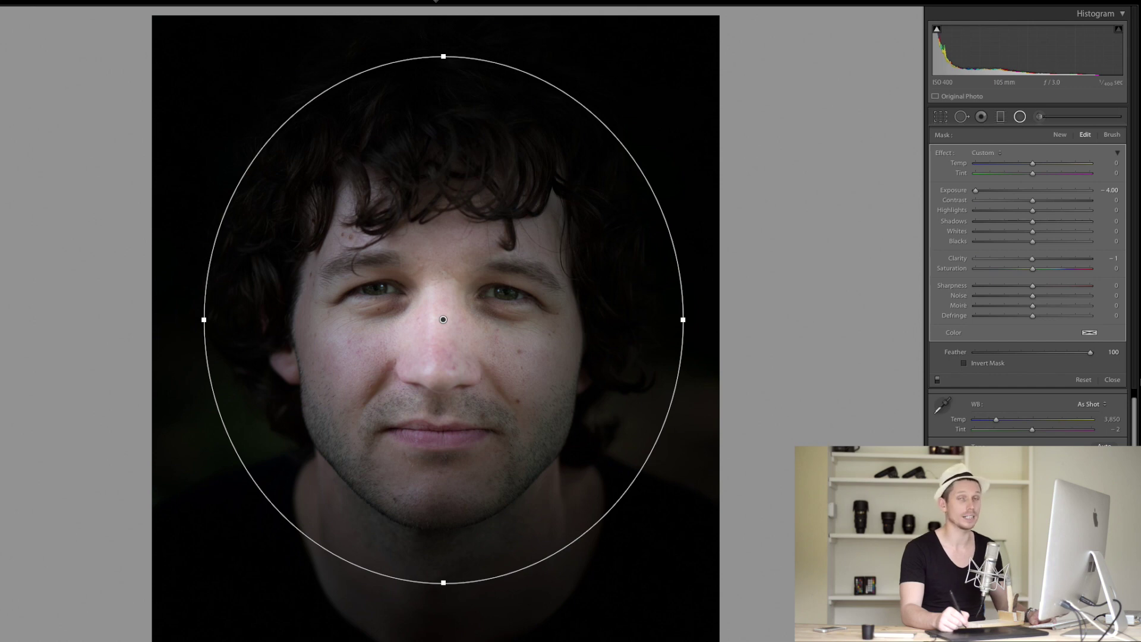
pyautogui.press('o')
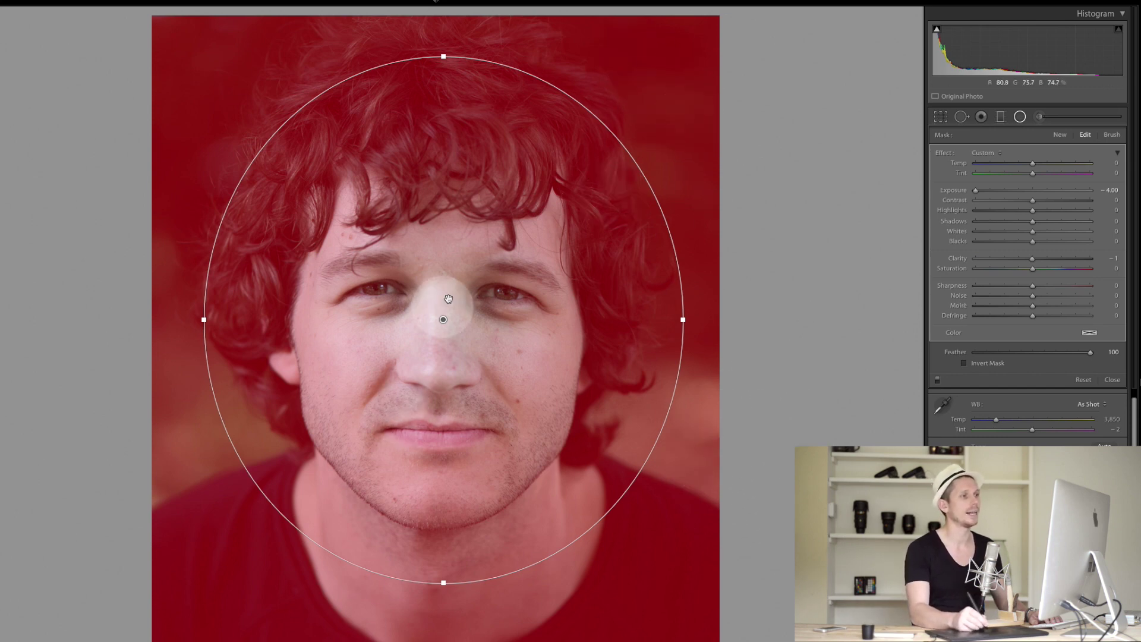
pyautogui.moveTo(1088, 351); pyautogui.dragTo(885, 342)
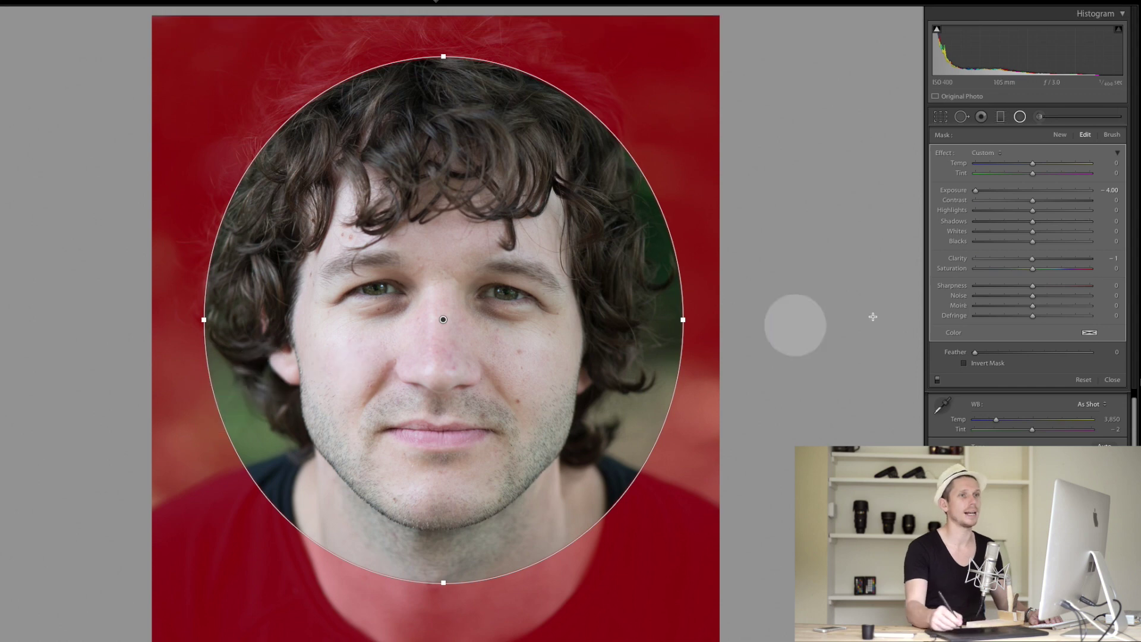
pyautogui.moveTo(976, 352); pyautogui.dragTo(1038, 359)
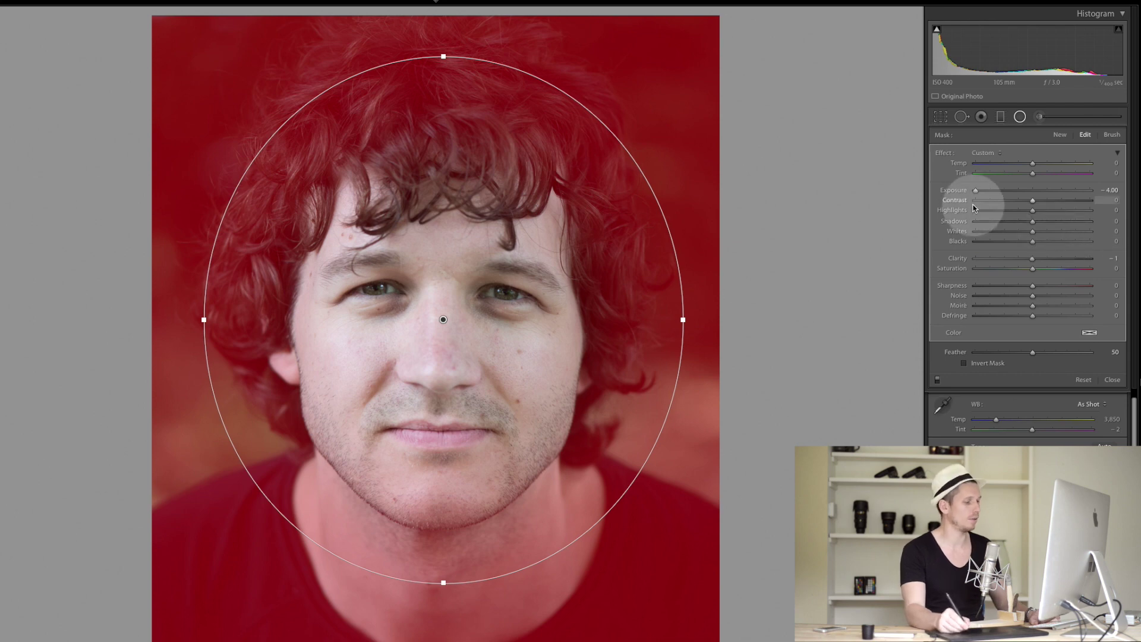
pyautogui.press('o')
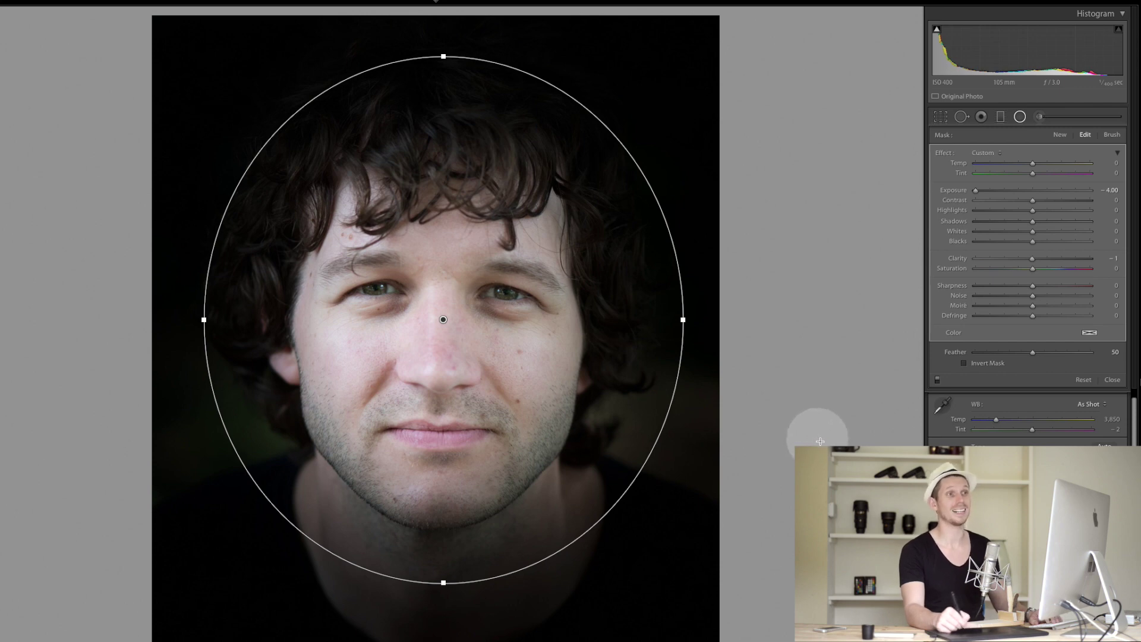
# Return the radial filter's exposure to 0.00 and try its temperature at 100 before restoring it to 0
pyautogui.moveTo(982, 192); pyautogui.dragTo(1032, 210)
pyautogui.doubleClick(1091, 200)
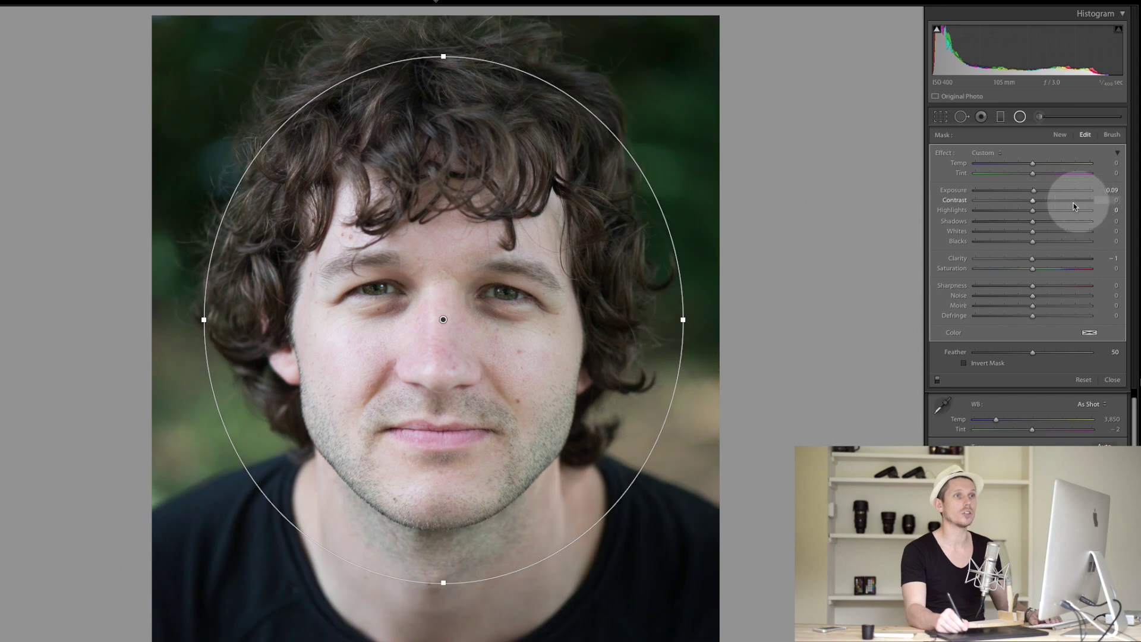
pyautogui.moveTo(1035, 168); pyautogui.dragTo(1075, 166)
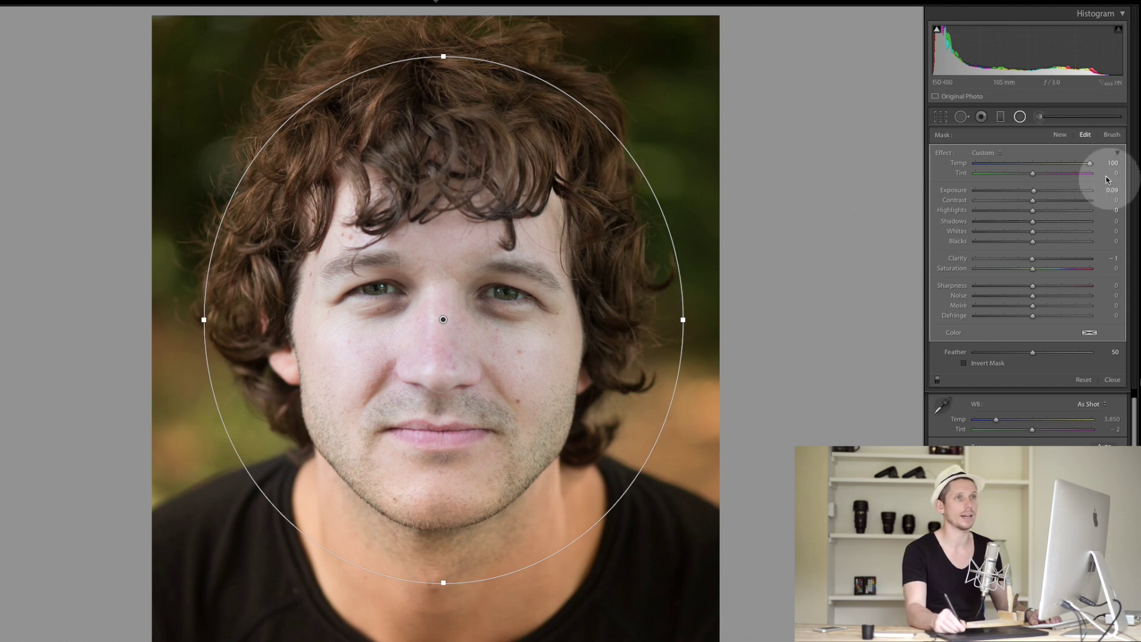
pyautogui.moveTo(1091, 169); pyautogui.dragTo(1048, 169)
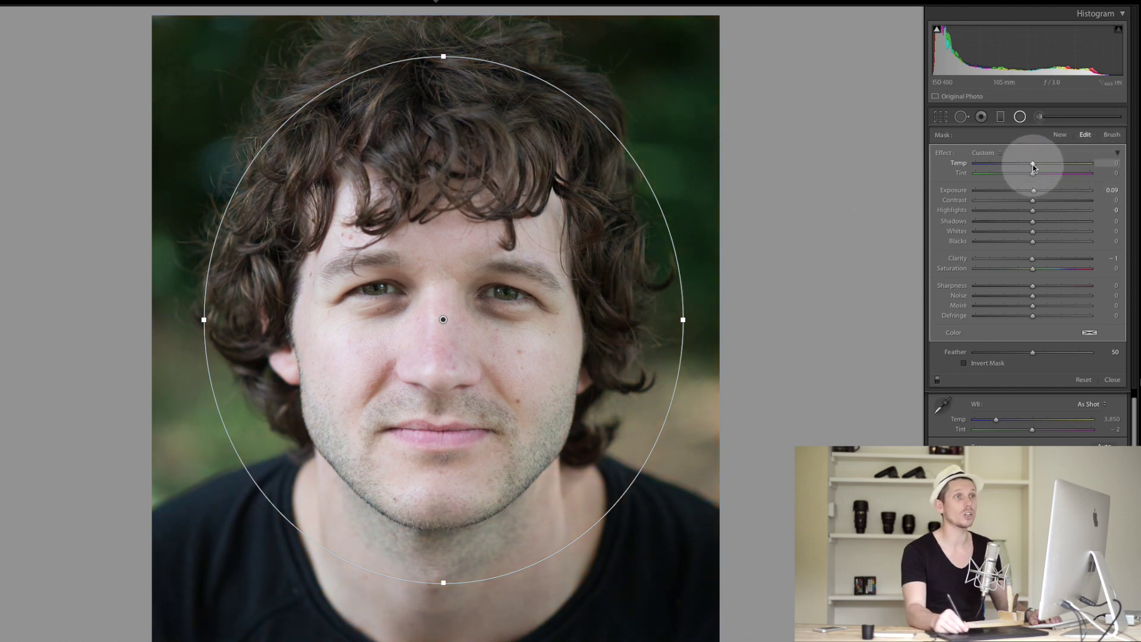
pyautogui.moveTo(1036, 191); pyautogui.dragTo(1037, 192)
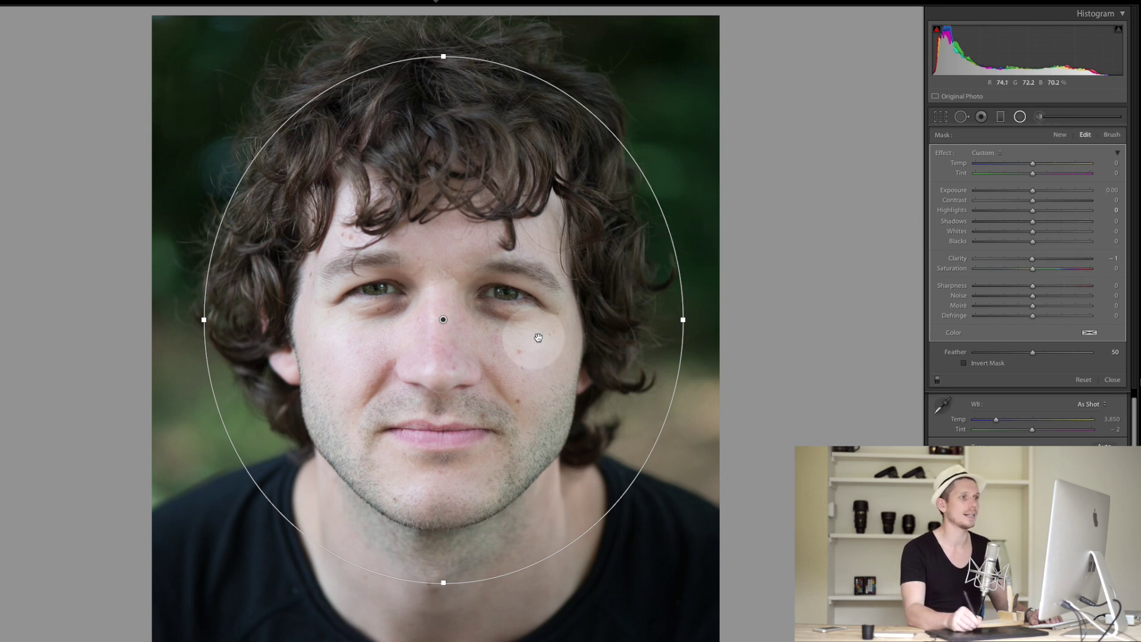
# Reshape the radial filter into a wide, flat ellipse across the mouth and set its exposure to -4.00
pyautogui.moveTo(686, 326); pyautogui.dragTo(676, 325)
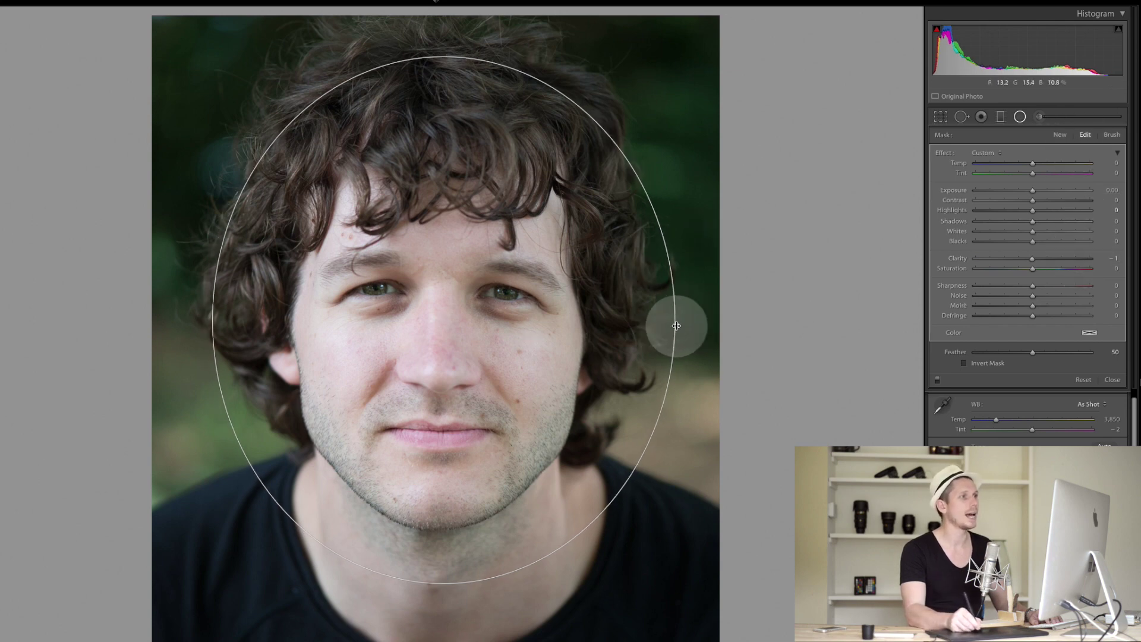
pyautogui.moveTo(444, 57); pyautogui.dragTo(446, 256)
pyautogui.moveTo(443, 319); pyautogui.dragTo(437, 439)
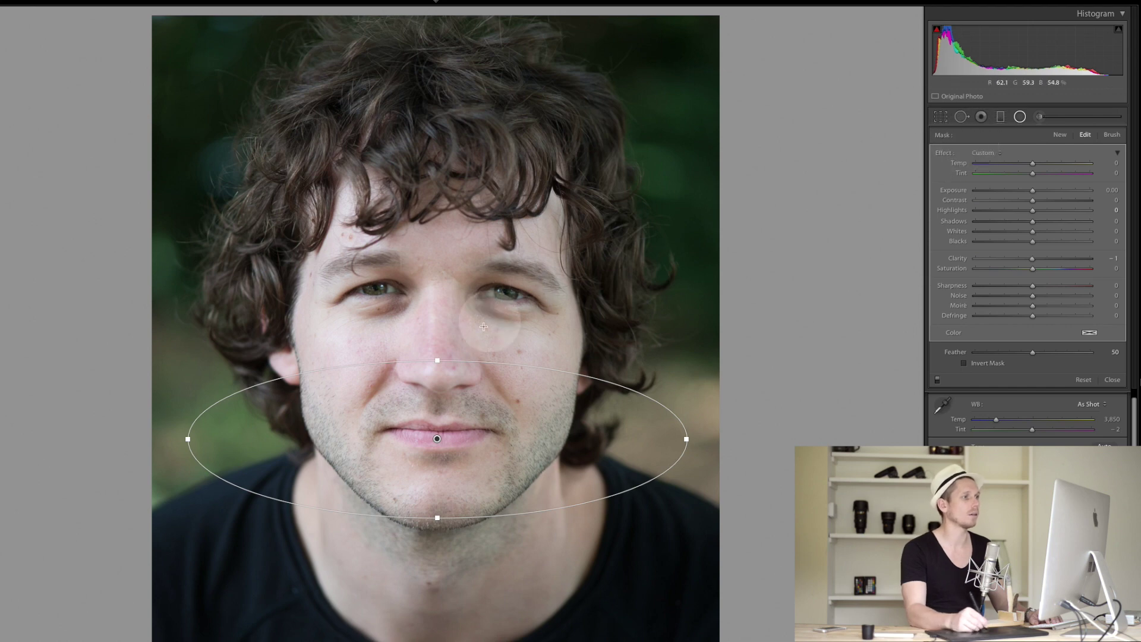
pyautogui.moveTo(437, 360); pyautogui.dragTo(437, 406)
pyautogui.moveTo(1032, 190); pyautogui.dragTo(795, 288)
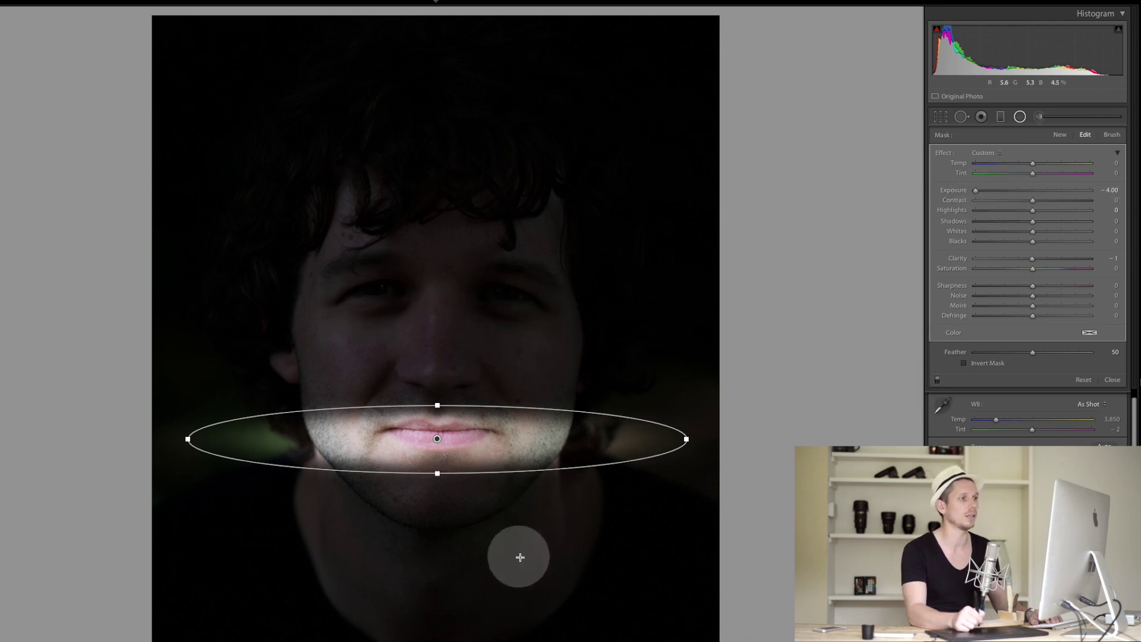
# Erase the radial filter's mask over both eyes with the filter brush at flow 100, showing the mask overlay while painting
pyautogui.click(1112, 135)
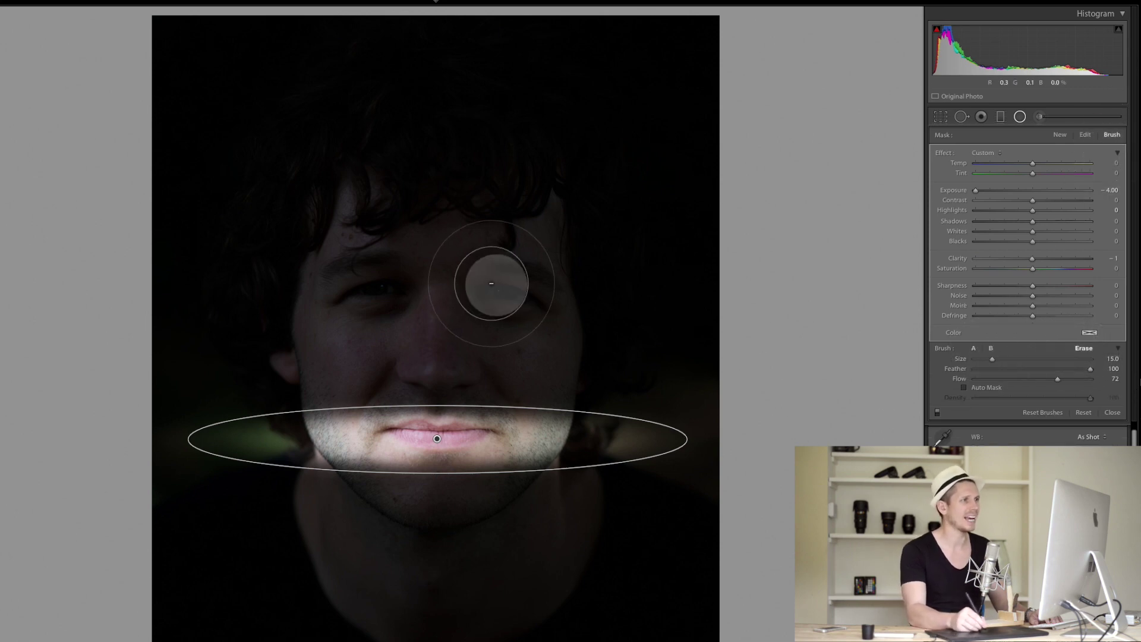
pyautogui.press('o')
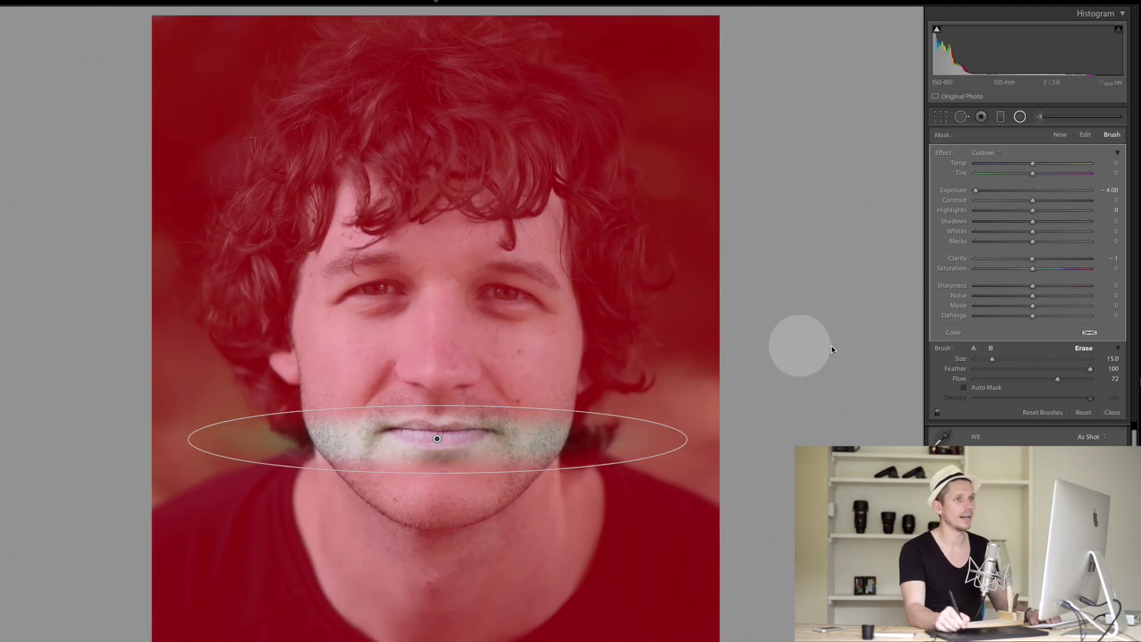
pyautogui.click(1093, 385)
pyautogui.moveTo(509, 301)
pyautogui.mouseDown()
pyautogui.moveTo(487, 292)
pyautogui.moveTo(533, 302)
pyautogui.mouseUp()
pyautogui.moveTo(391, 291); pyautogui.dragTo(365, 293)
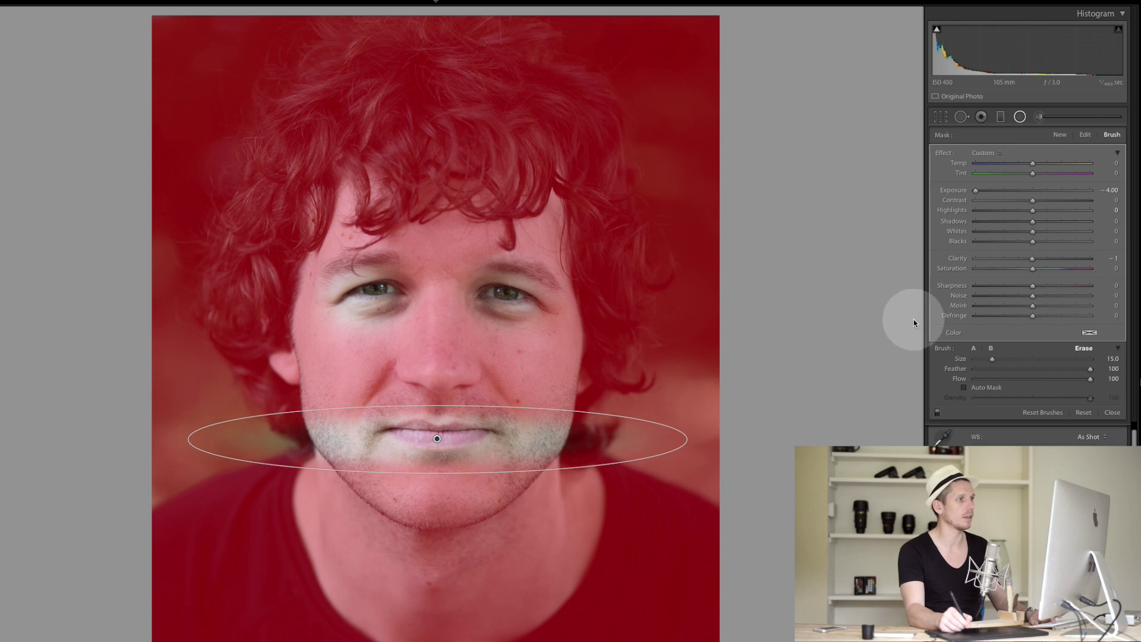
pyautogui.press('o')
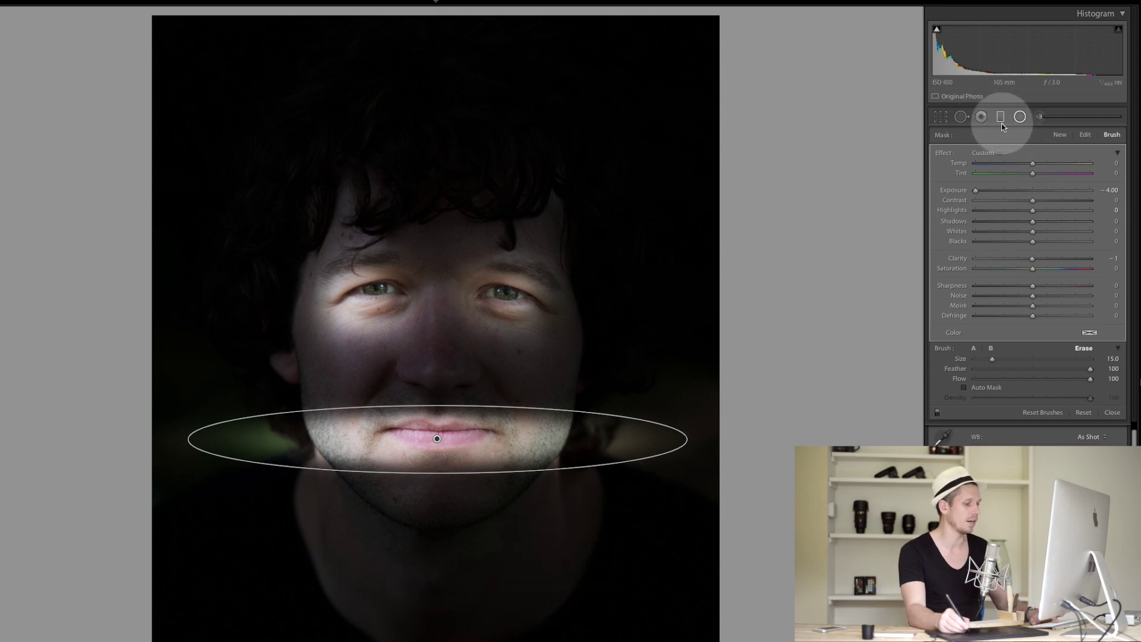
# Delete the radial filter from the portrait and close the Radial Filter tool
pyautogui.press('Delete')
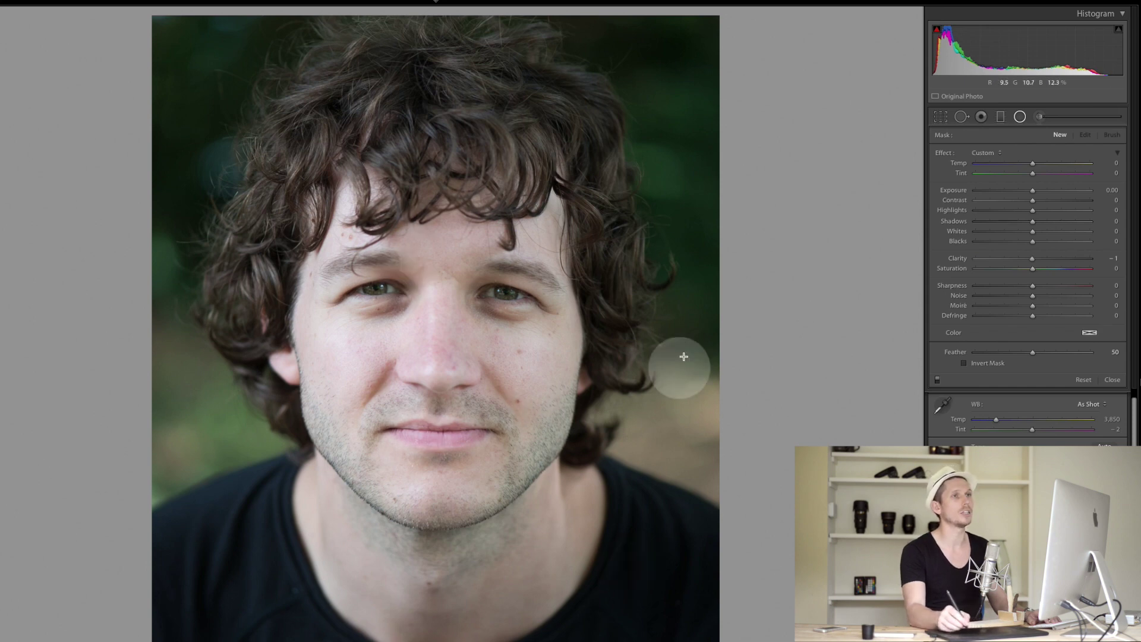
pyautogui.click(1020, 117)
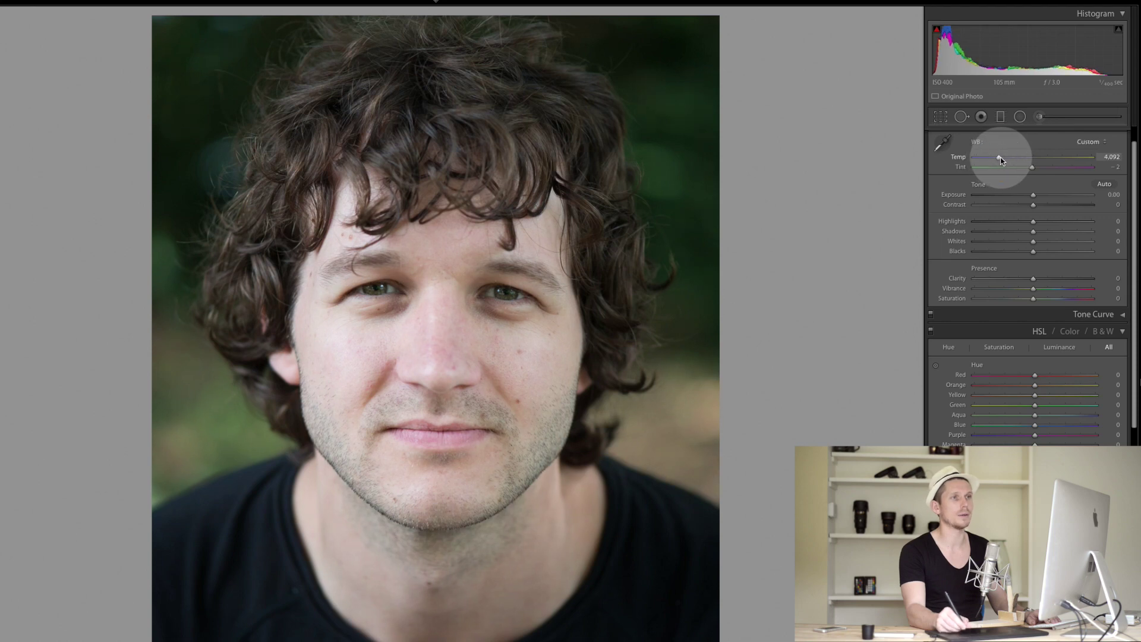
# Set the portrait's temperature to 4,141, exposure +0.70, highlights -53, shadows +34, blacks -18 and vibrance +4
pyautogui.moveTo(1002, 161); pyautogui.dragTo(1003, 160)
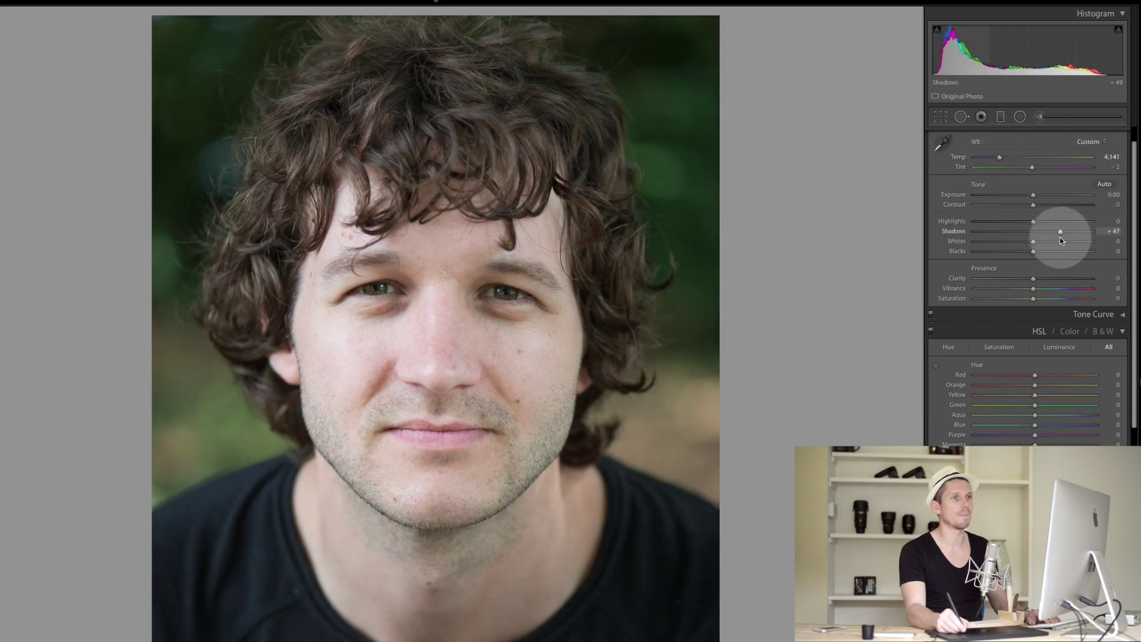
pyautogui.moveTo(1057, 238); pyautogui.dragTo(1024, 255)
pyautogui.moveTo(1034, 197); pyautogui.dragTo(1043, 198)
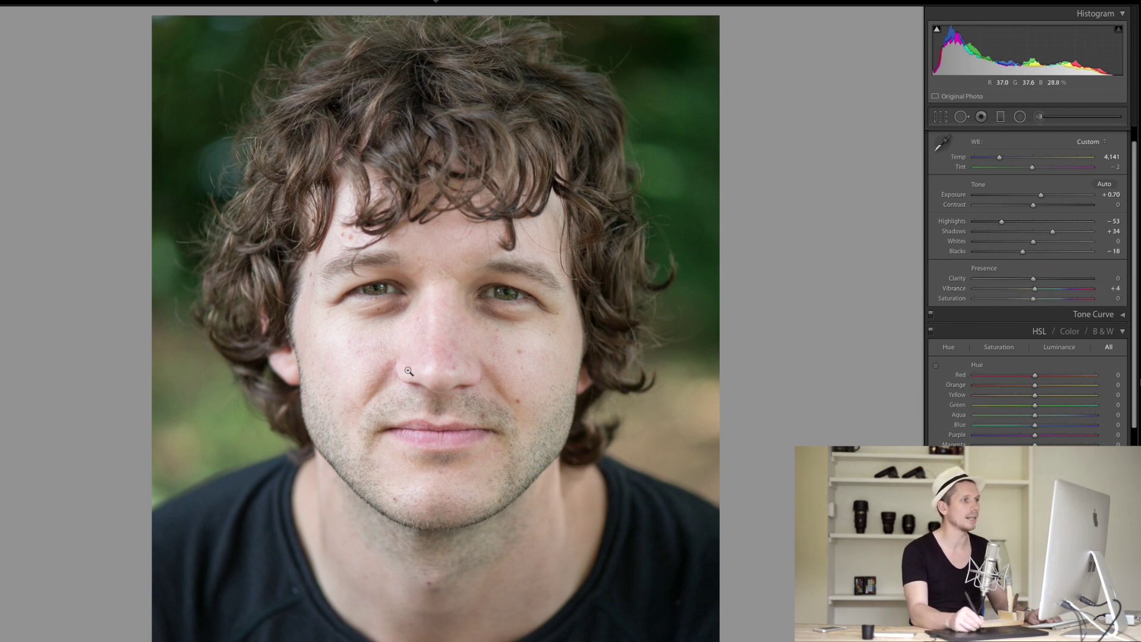
# Draw a large radial filter ellipse around the head and centre it between the eyes
pyautogui.click(511, 321)
pyautogui.moveTo(512, 324); pyautogui.dragTo(539, 388)
pyautogui.moveTo(619, 369); pyautogui.dragTo(476, 381)
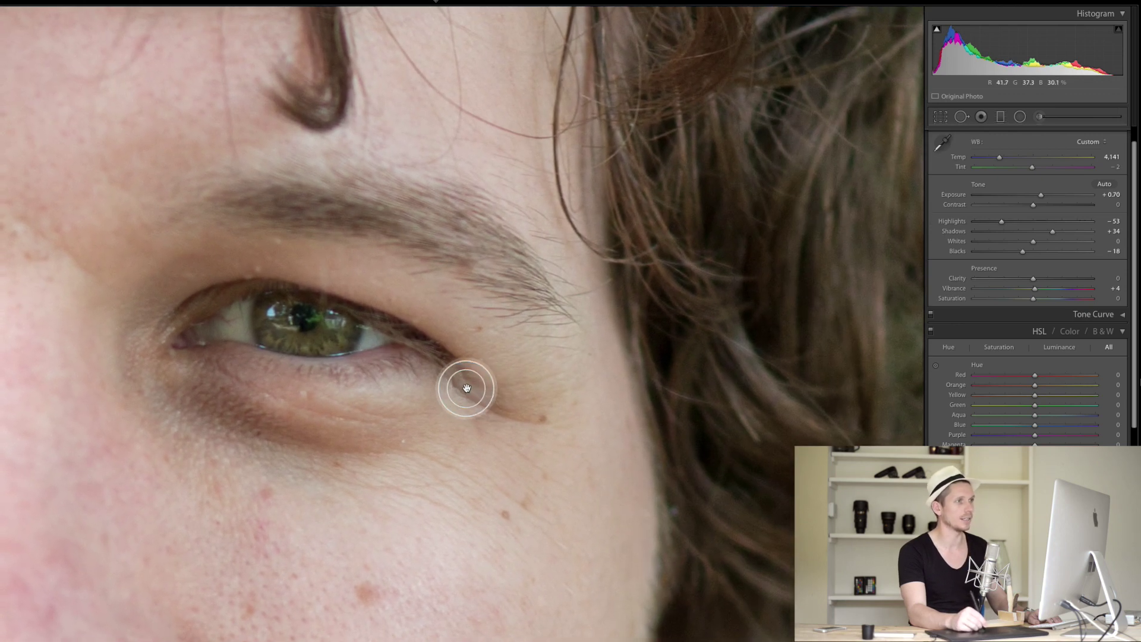
pyautogui.click(469, 387)
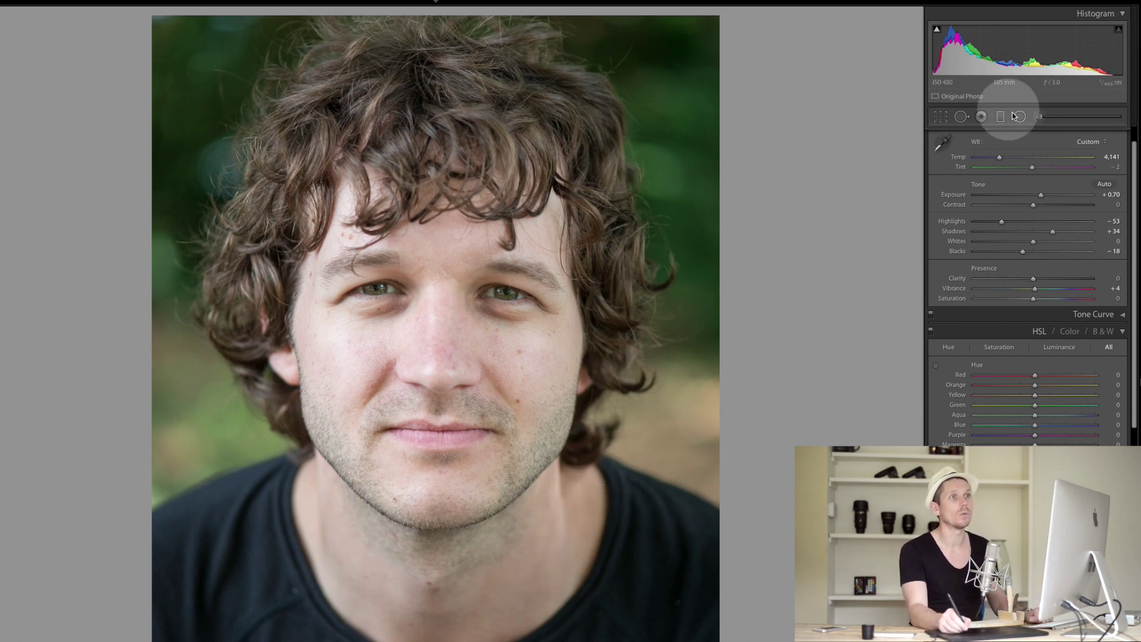
pyautogui.click(1040, 116)
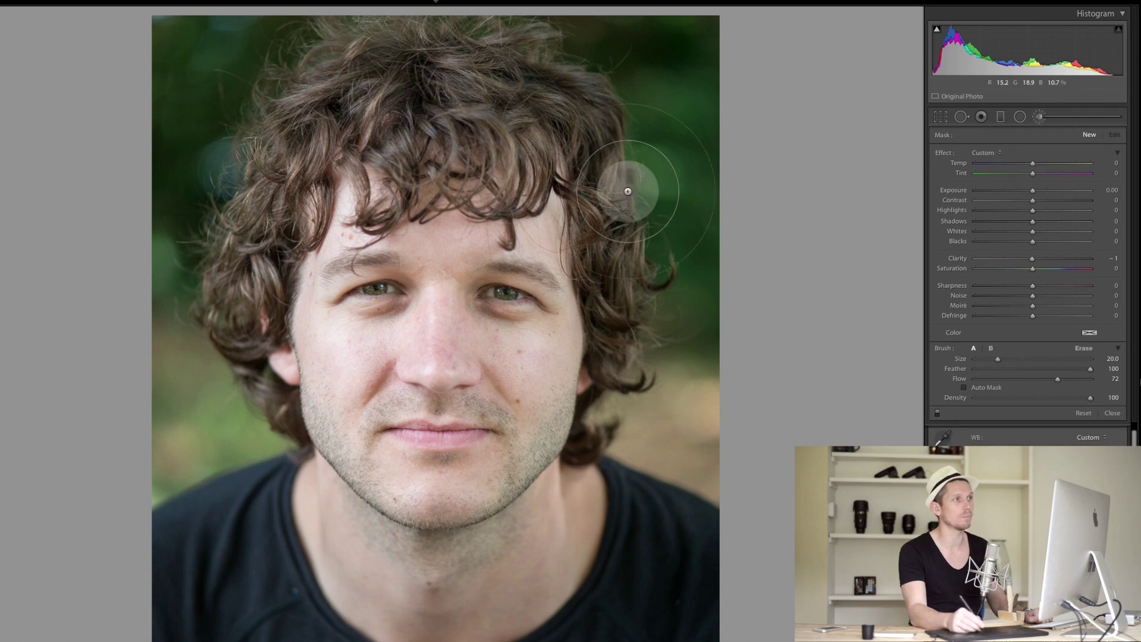
pyautogui.click(1020, 118)
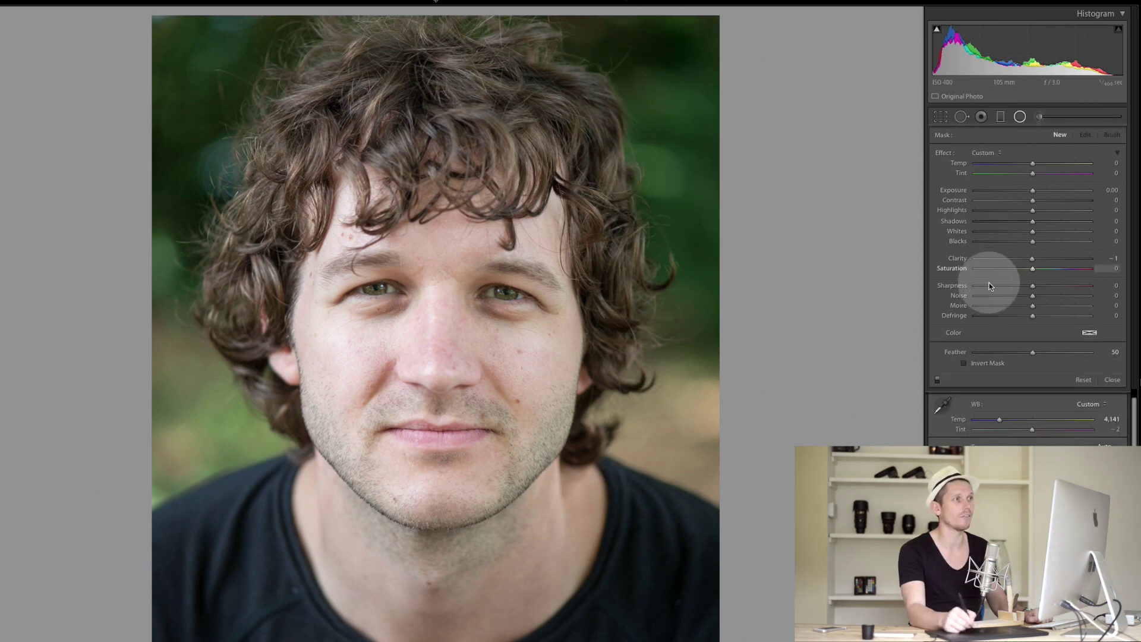
pyautogui.moveTo(481, 383); pyautogui.dragTo(651, 544)
pyautogui.moveTo(439, 288); pyautogui.dragTo(441, 303)
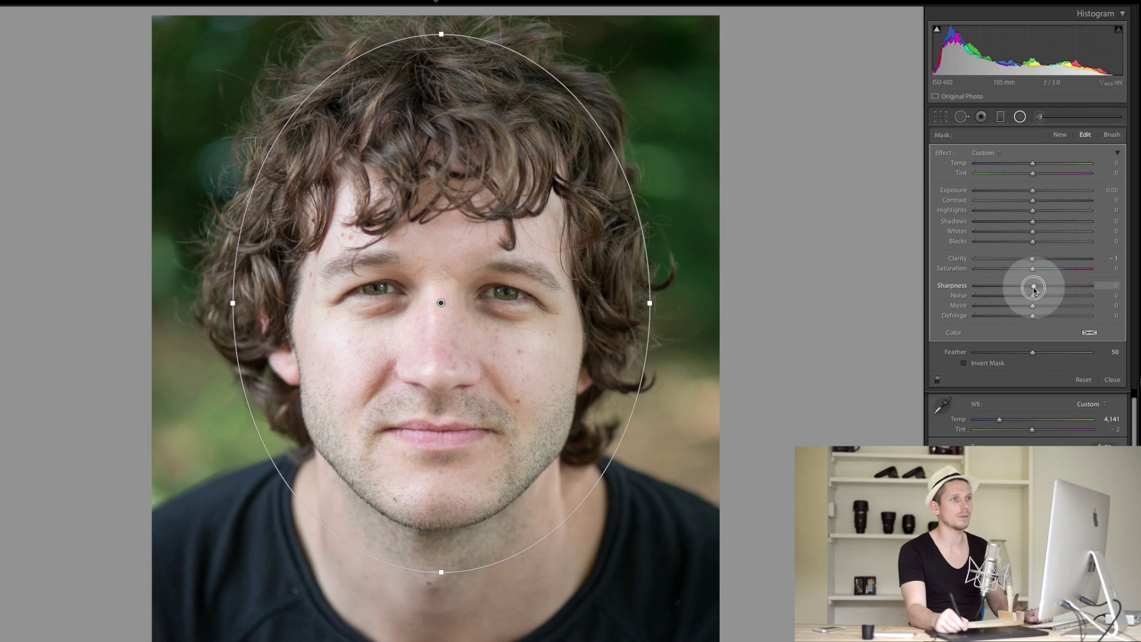
# Set the radial filter's sharpness to -100, exposure to -1.94 and shadows to 75
pyautogui.moveTo(1015, 292); pyautogui.dragTo(924, 278)
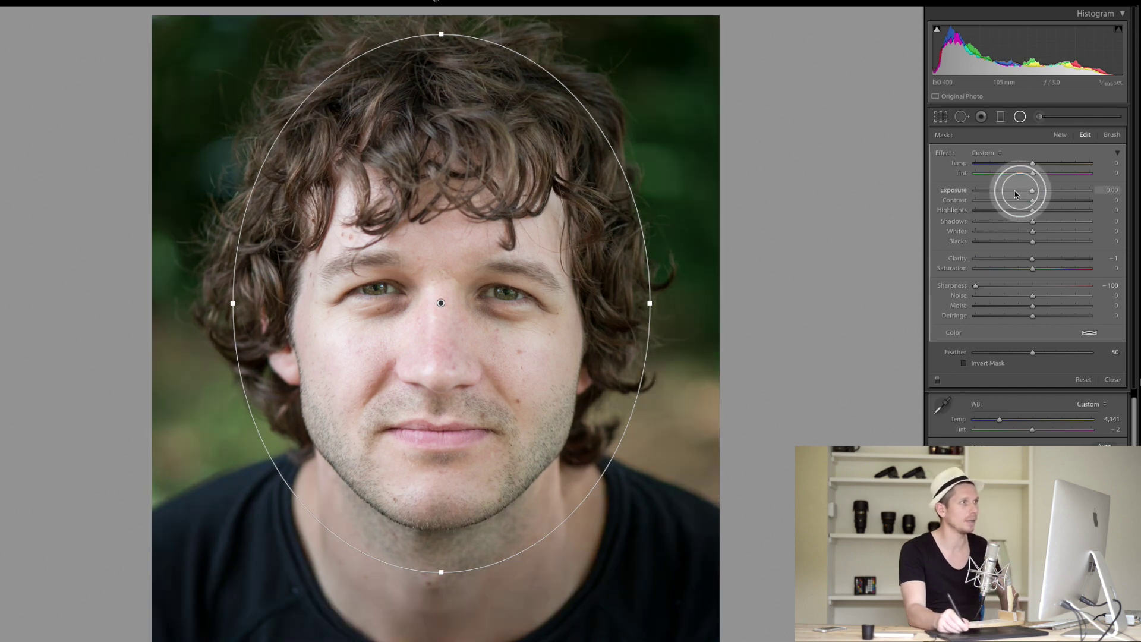
pyautogui.moveTo(1016, 193); pyautogui.dragTo(1002, 193)
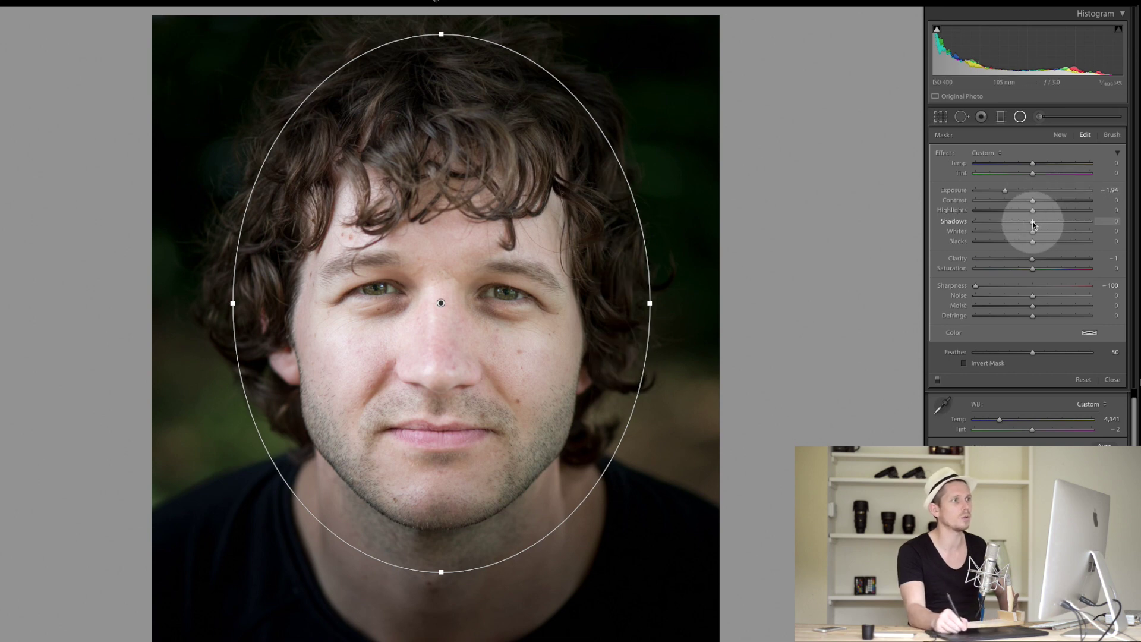
pyautogui.moveTo(1057, 232); pyautogui.dragTo(1127, 236)
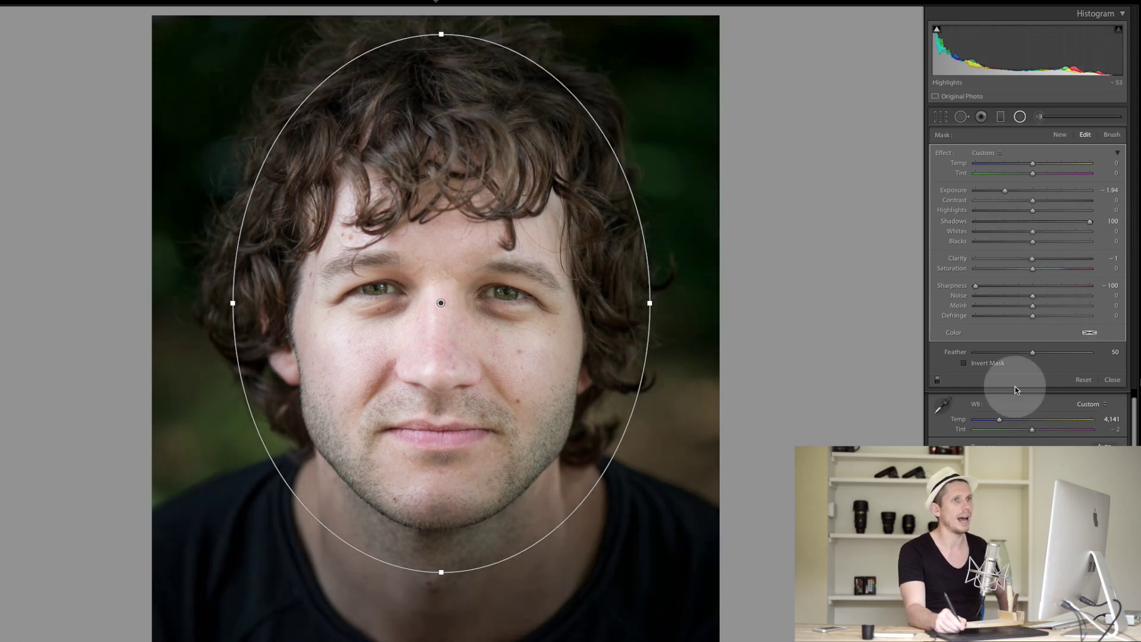
pyautogui.moveTo(1076, 225); pyautogui.dragTo(1075, 226)
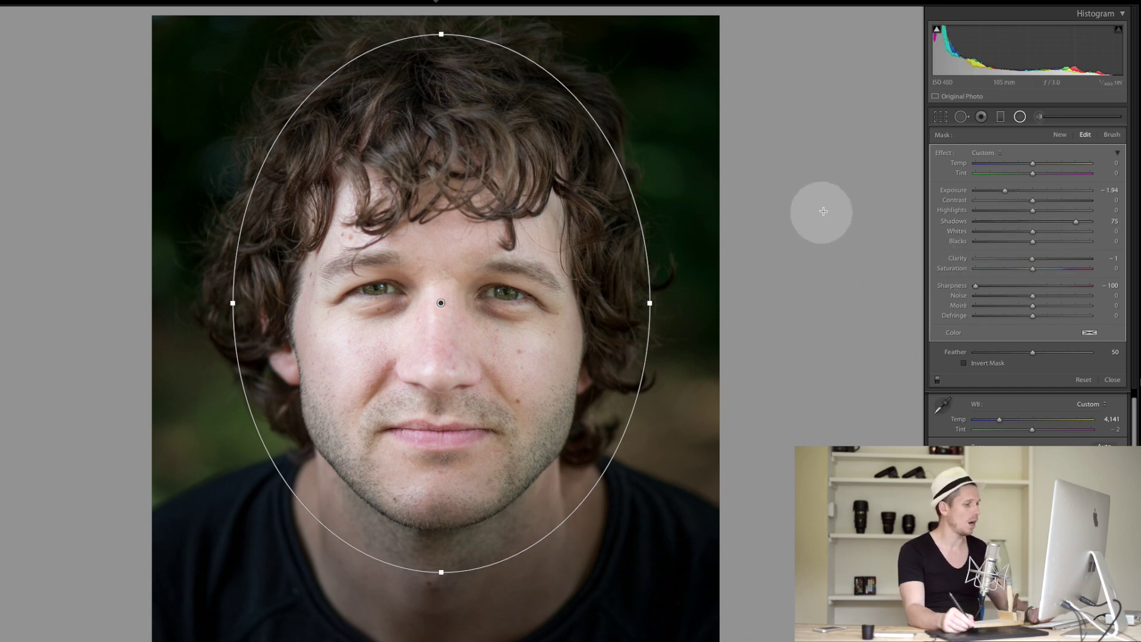
# With the mask overlay shown, shorten the ellipse vertically and erase its mask from the cheeks, jaw and chin using an erase brush with feather 38
pyautogui.press('o')
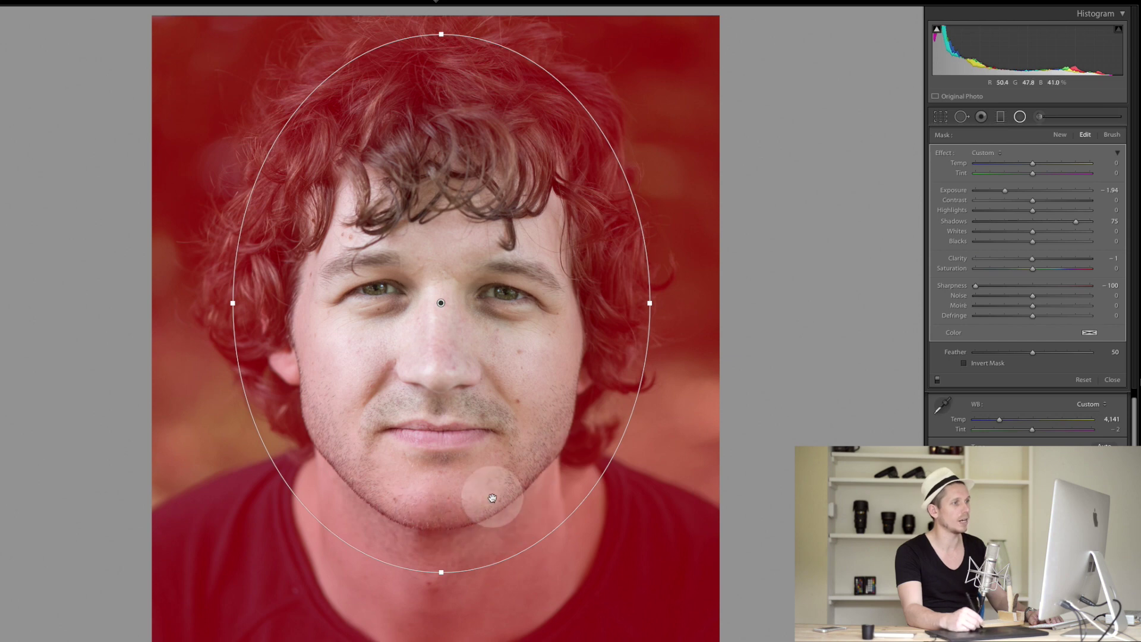
pyautogui.moveTo(443, 572); pyautogui.dragTo(441, 550)
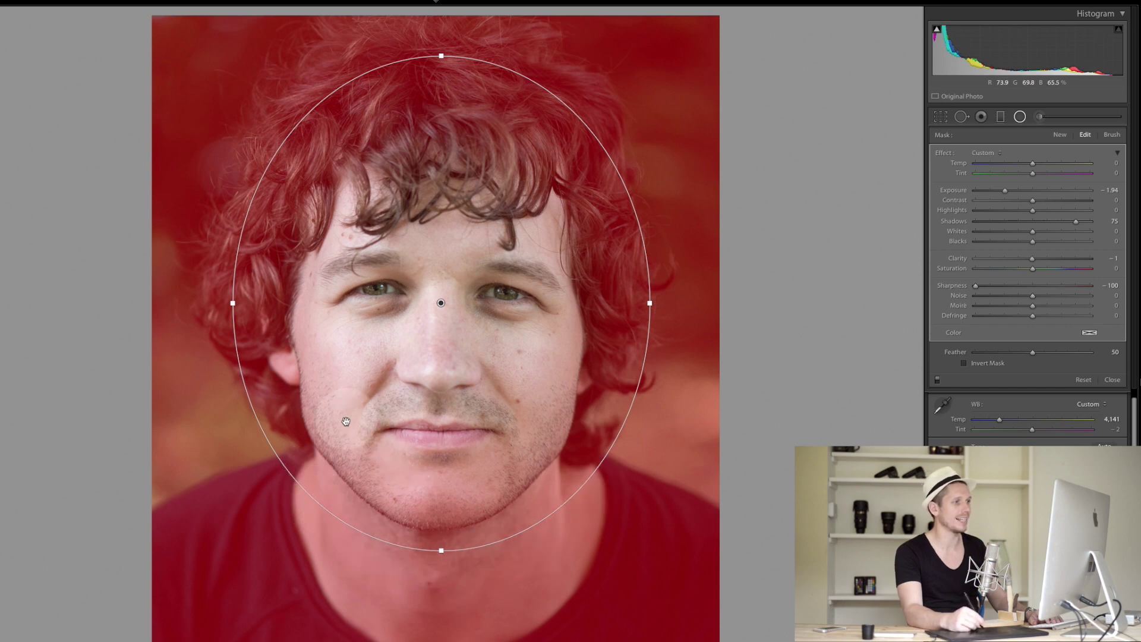
pyautogui.click(1113, 135)
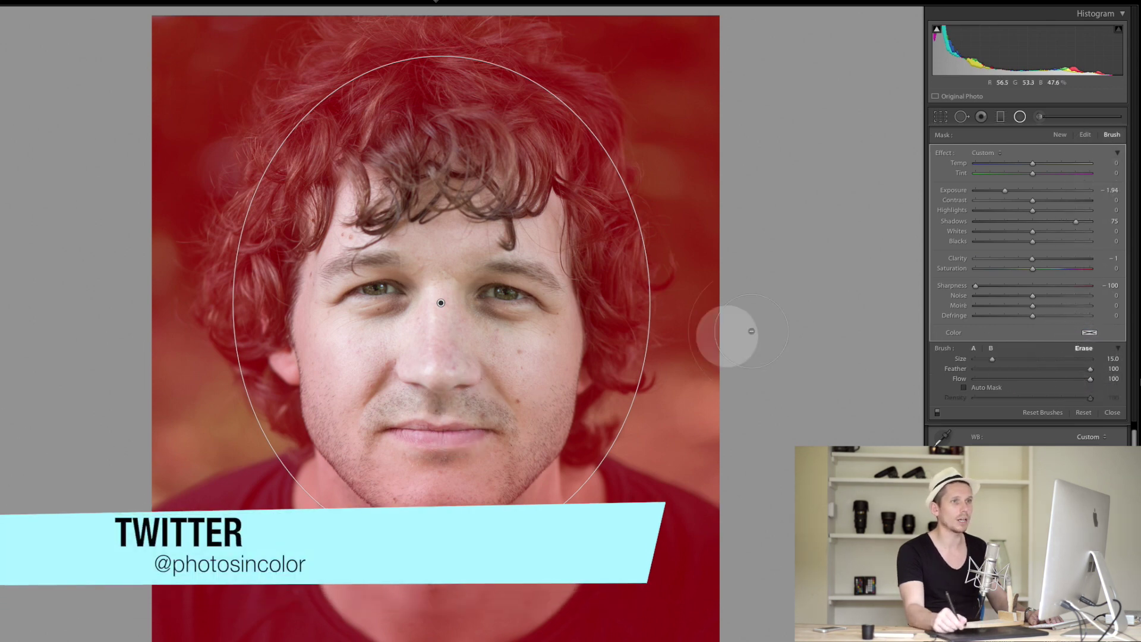
pyautogui.moveTo(1074, 371); pyautogui.dragTo(1019, 369)
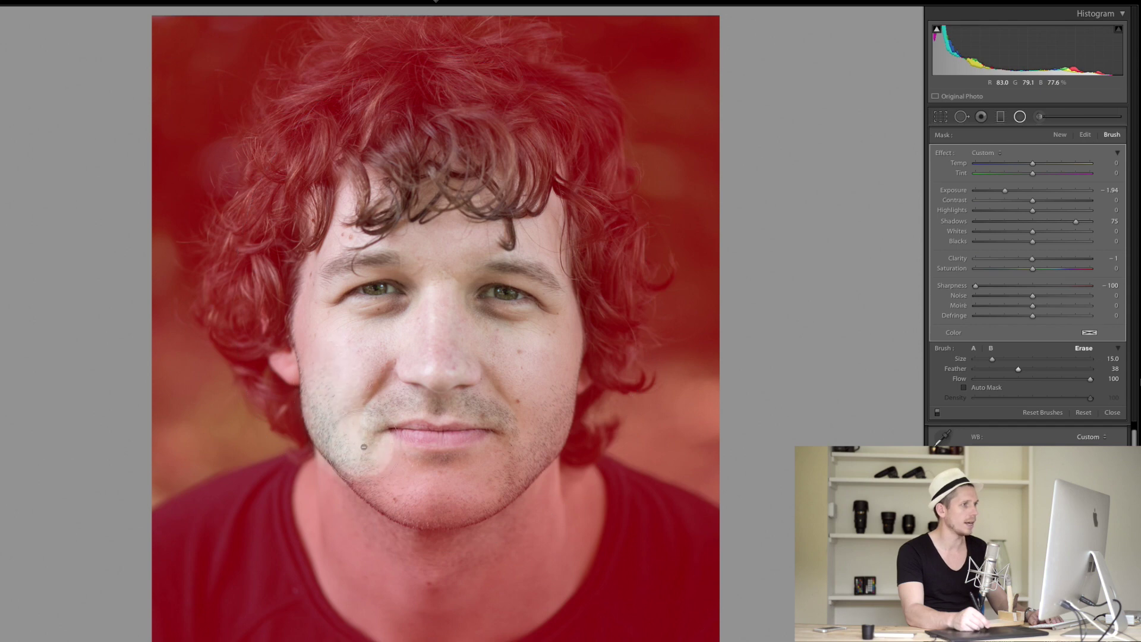
pyautogui.moveTo(434, 495); pyautogui.dragTo(469, 488)
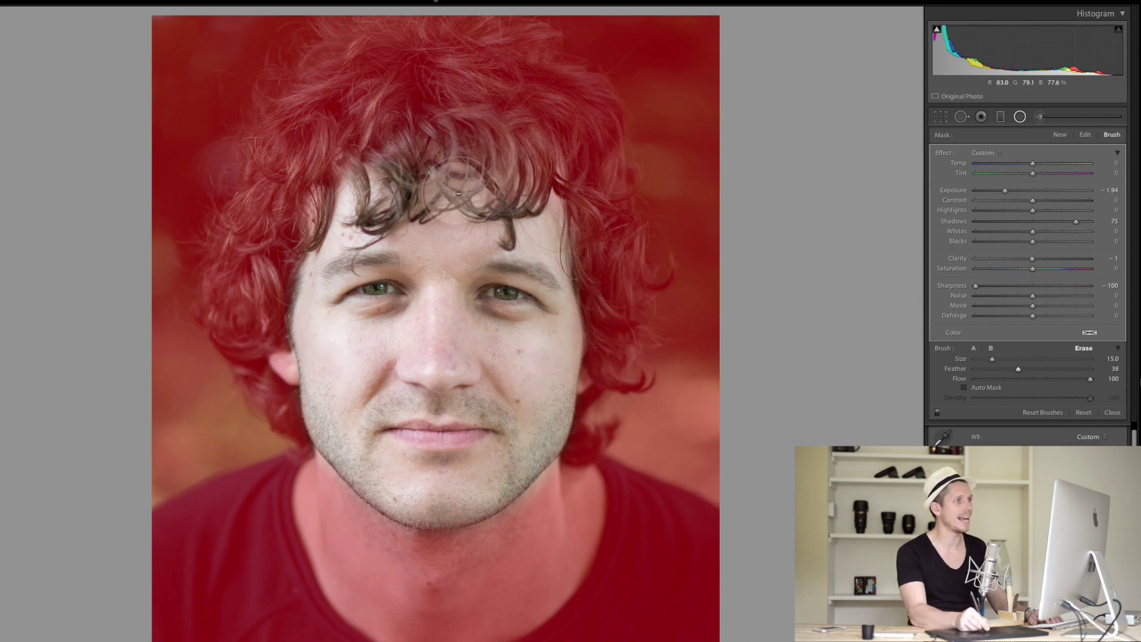
pyautogui.moveTo(536, 455); pyautogui.dragTo(541, 459)
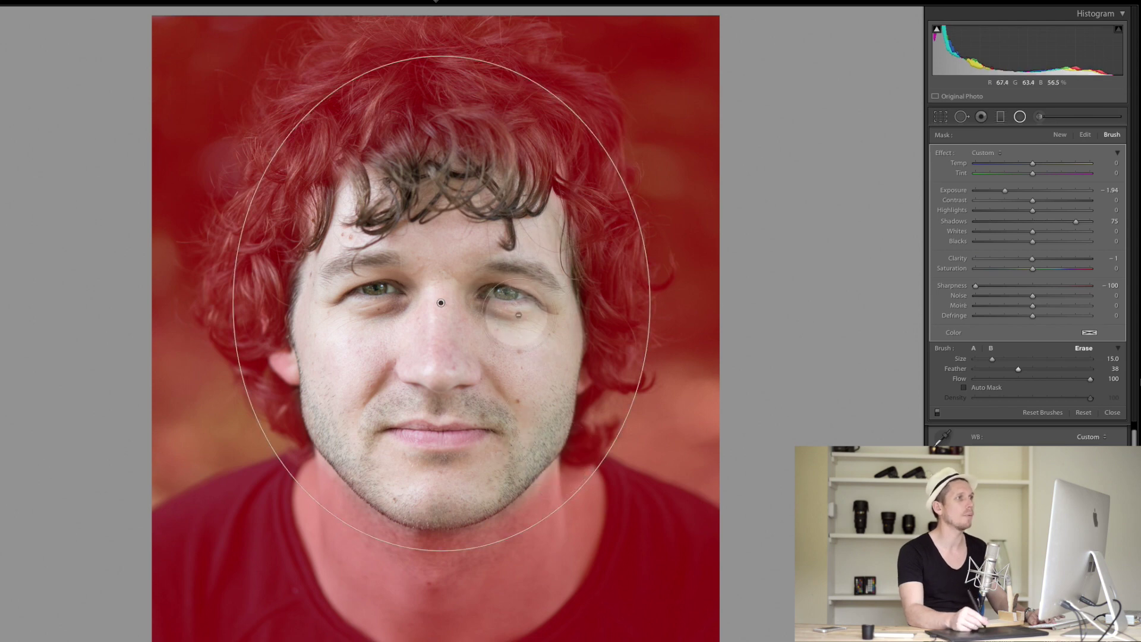
# Erase the filter's mask over the hair with brush feather 100 and flow 54, and set the filter's exposure to -1.36
pyautogui.moveTo(1069, 369)
pyautogui.mouseDown()
pyautogui.moveTo(1097, 370)
pyautogui.moveTo(1037, 380)
pyautogui.mouseUp()
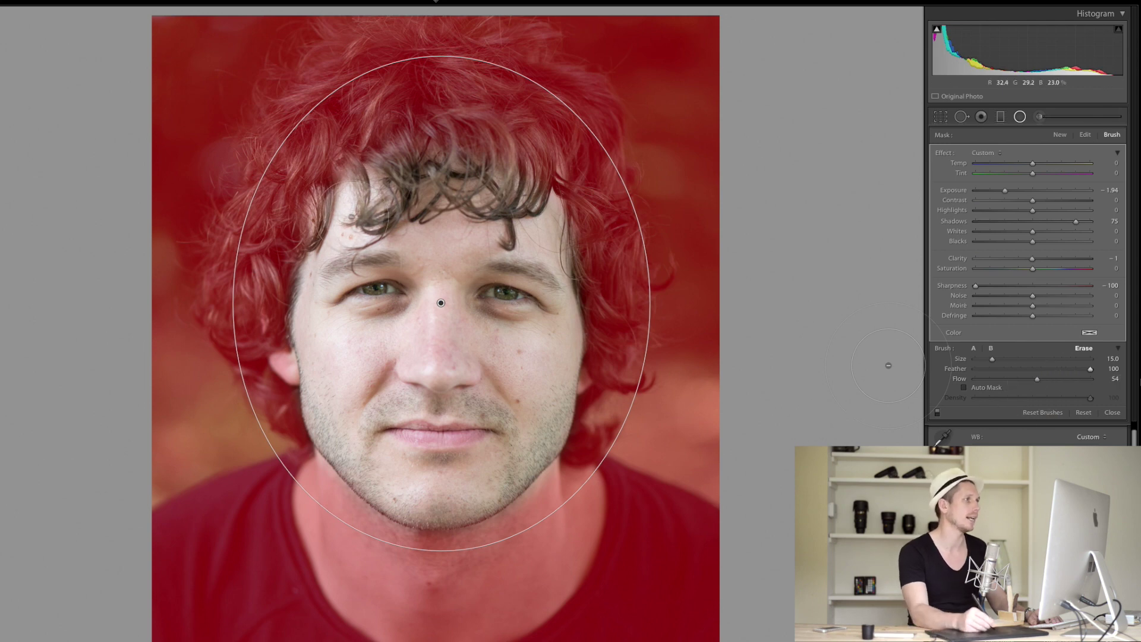
pyautogui.press('h')
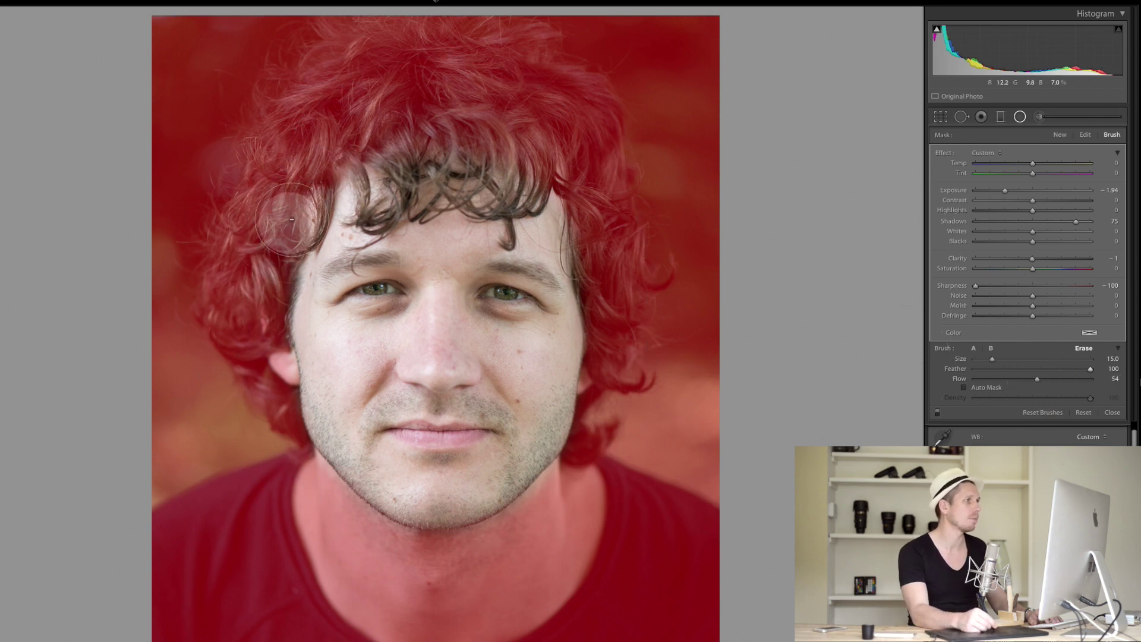
pyautogui.moveTo(330, 162)
pyautogui.mouseDown()
pyautogui.moveTo(472, 77)
pyautogui.moveTo(509, 85)
pyautogui.mouseUp()
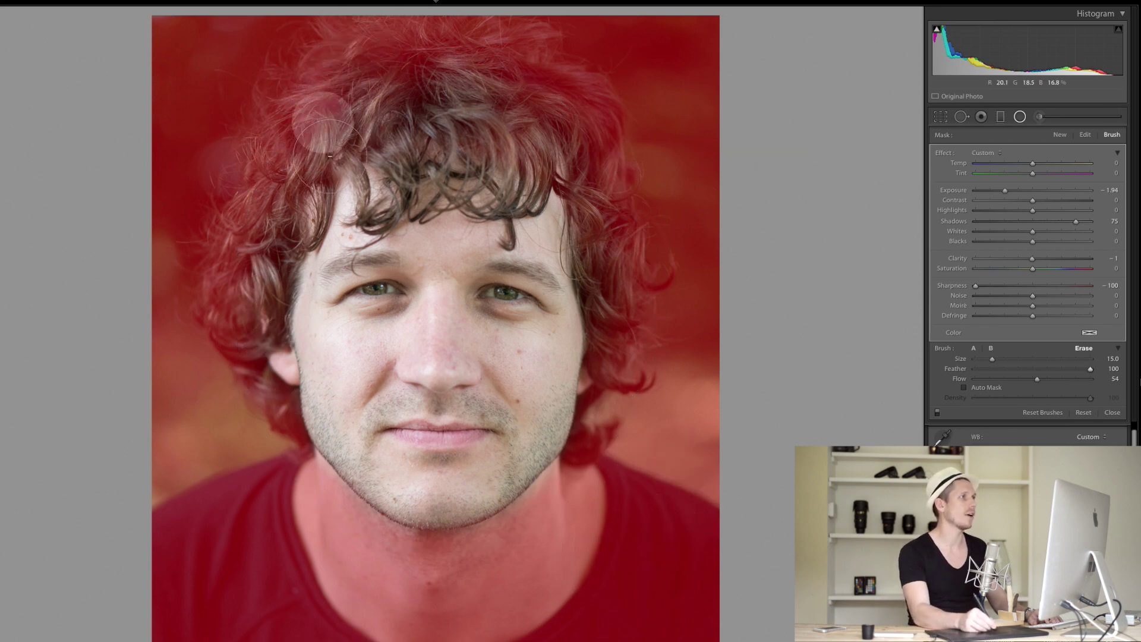
pyautogui.moveTo(355, 66)
pyautogui.mouseDown()
pyautogui.moveTo(345, 189)
pyautogui.moveTo(320, 173)
pyautogui.moveTo(295, 109)
pyautogui.moveTo(277, 146)
pyautogui.moveTo(252, 310)
pyautogui.mouseUp()
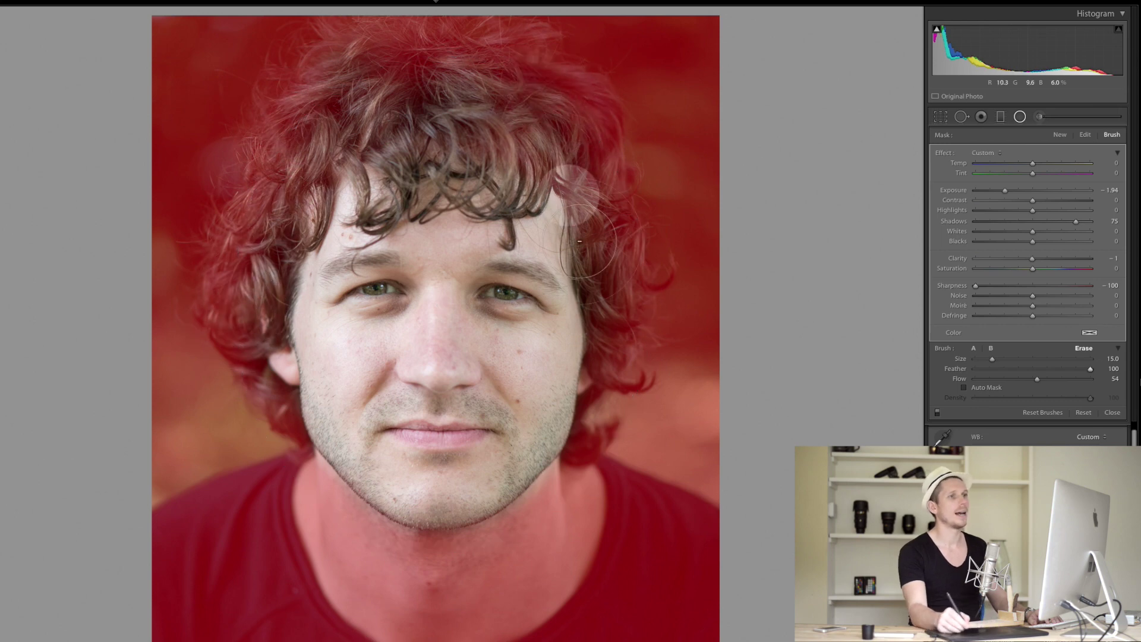
pyautogui.press('o')
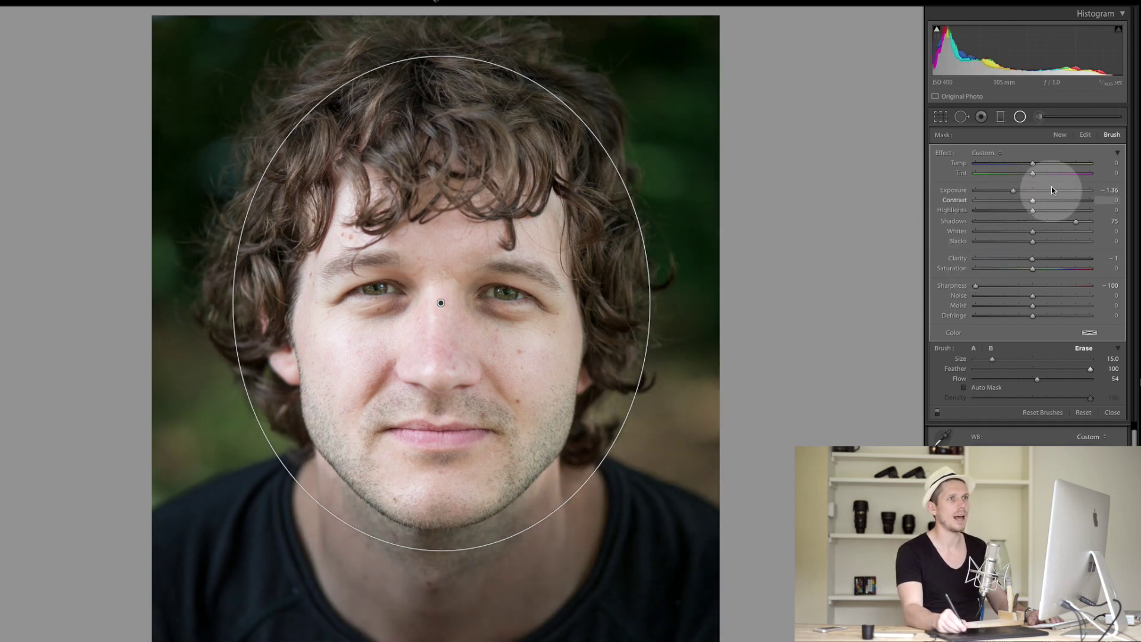
pyautogui.click(1021, 119)
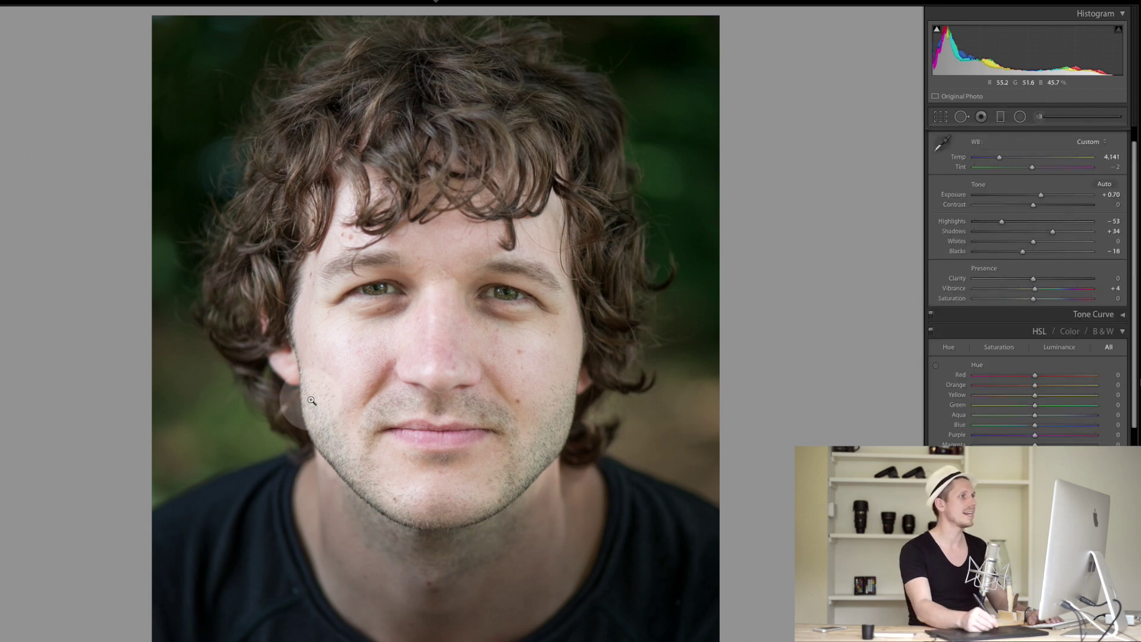
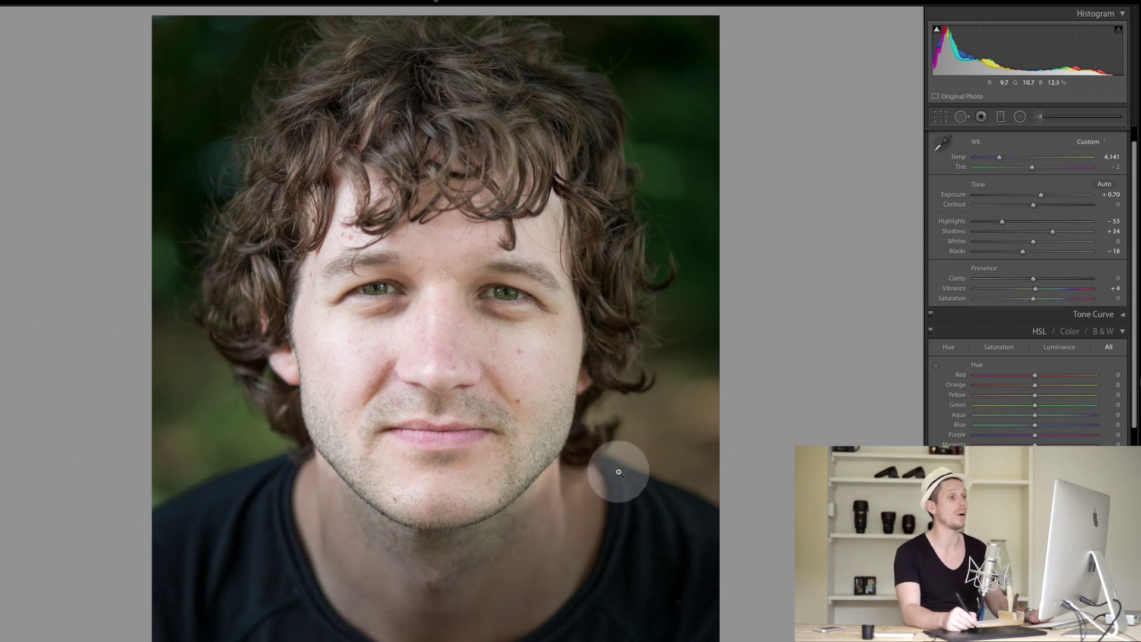
# Add a second radial filter over the face, invert its mask, and centre and widen the ellipse to cover the head
pyautogui.click(1020, 117)
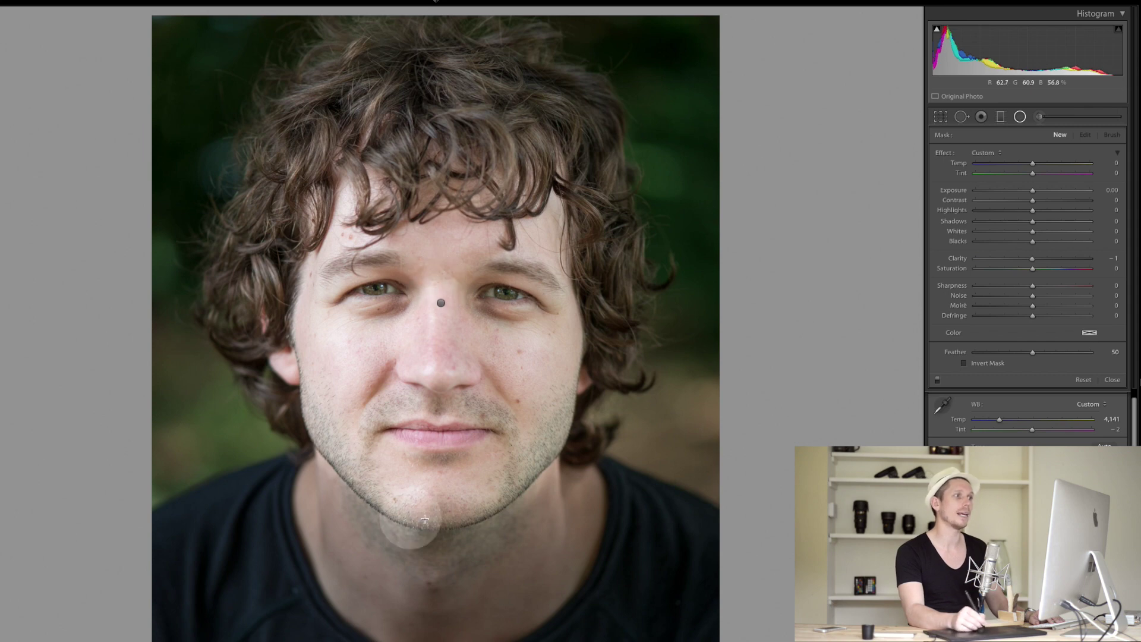
pyautogui.moveTo(496, 455); pyautogui.dragTo(604, 599)
pyautogui.moveTo(440, 290); pyautogui.dragTo(443, 302)
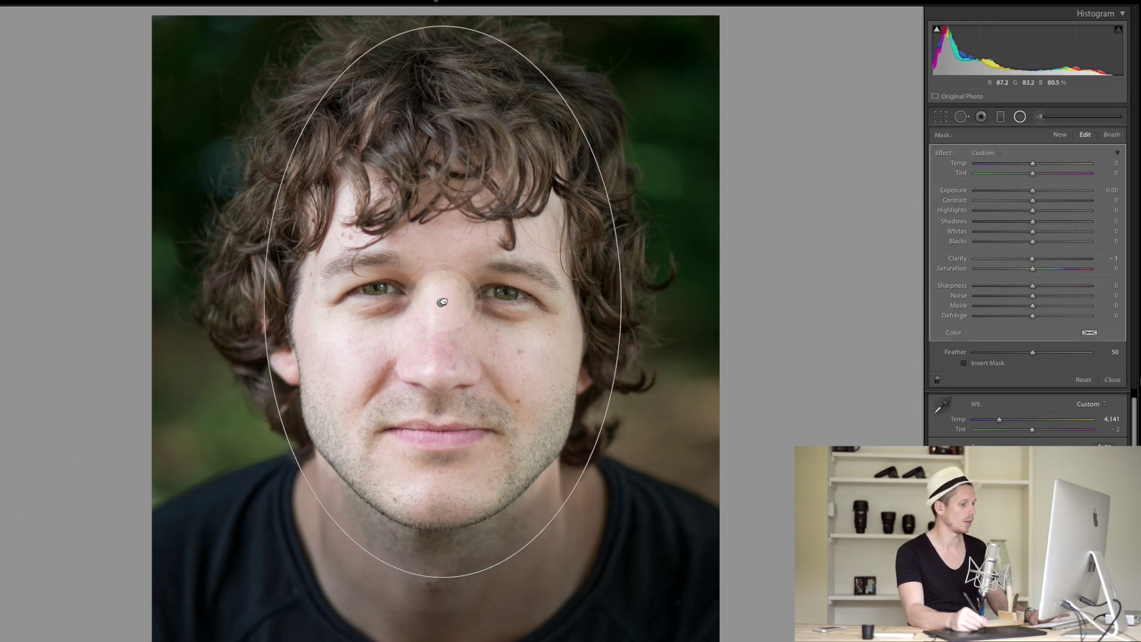
pyautogui.press('o')
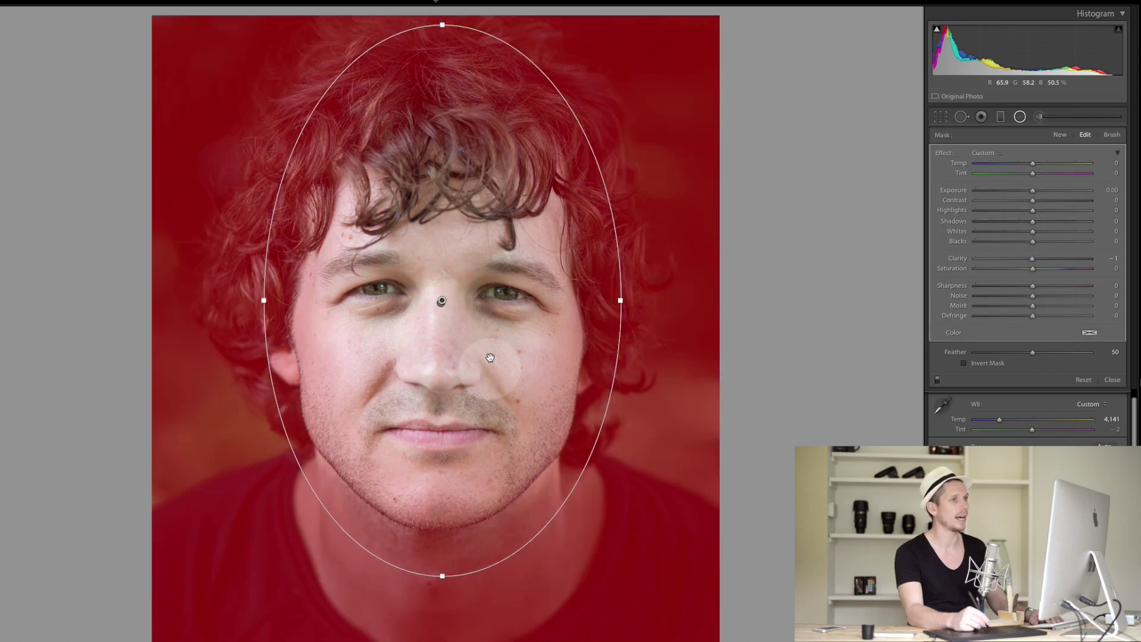
pyautogui.click(964, 363)
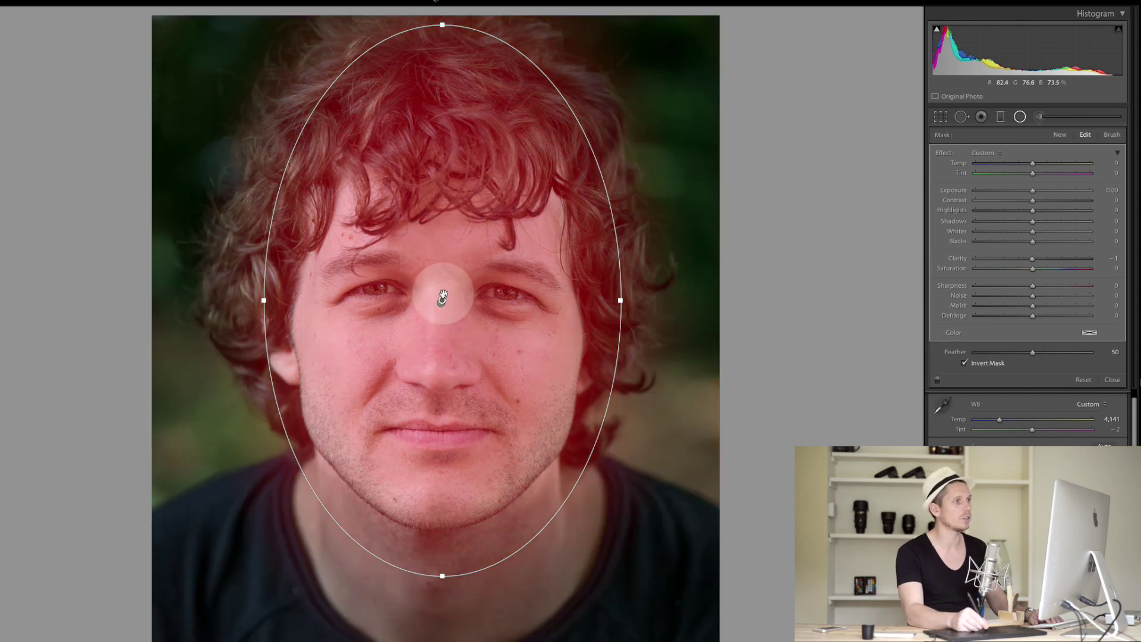
pyautogui.moveTo(443, 297); pyautogui.dragTo(437, 321)
pyautogui.moveTo(259, 324); pyautogui.dragTo(239, 322)
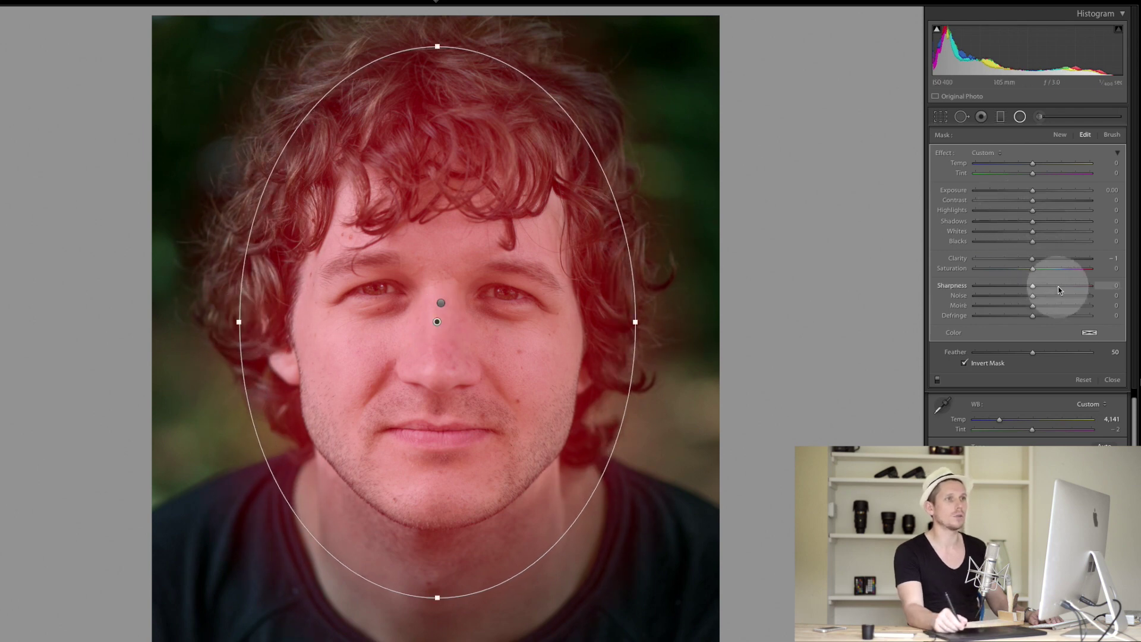
# Set the face filter's clarity to 31, sharpness to 51 and exposure to 0.28, and compare the portrait before and after
pyautogui.click(1045, 259)
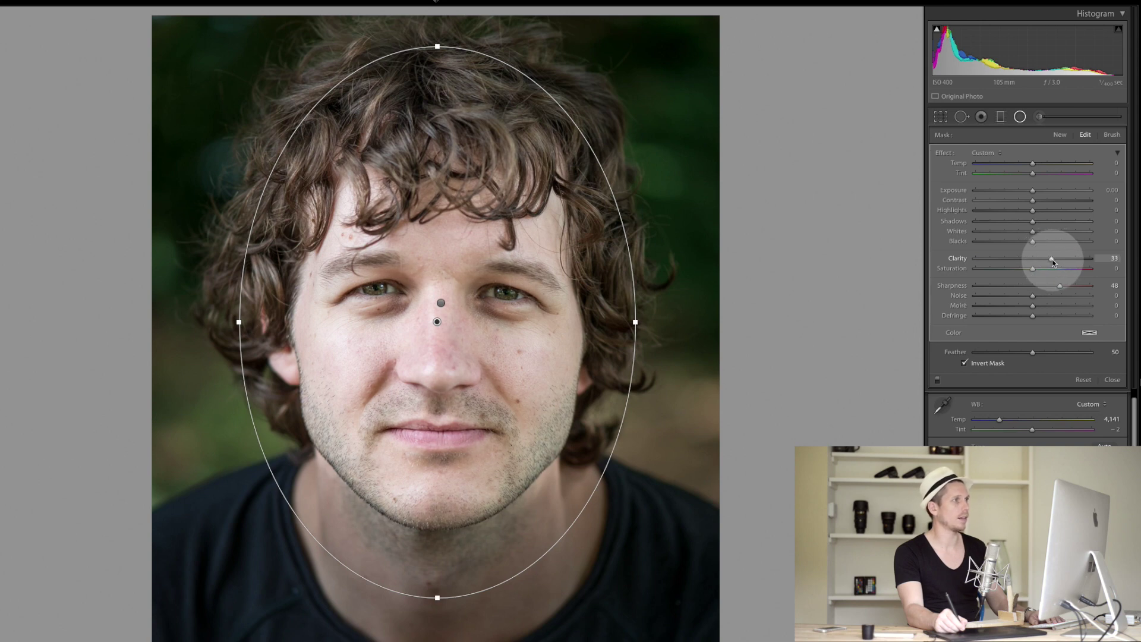
pyautogui.moveTo(1052, 259); pyautogui.dragTo(1046, 289)
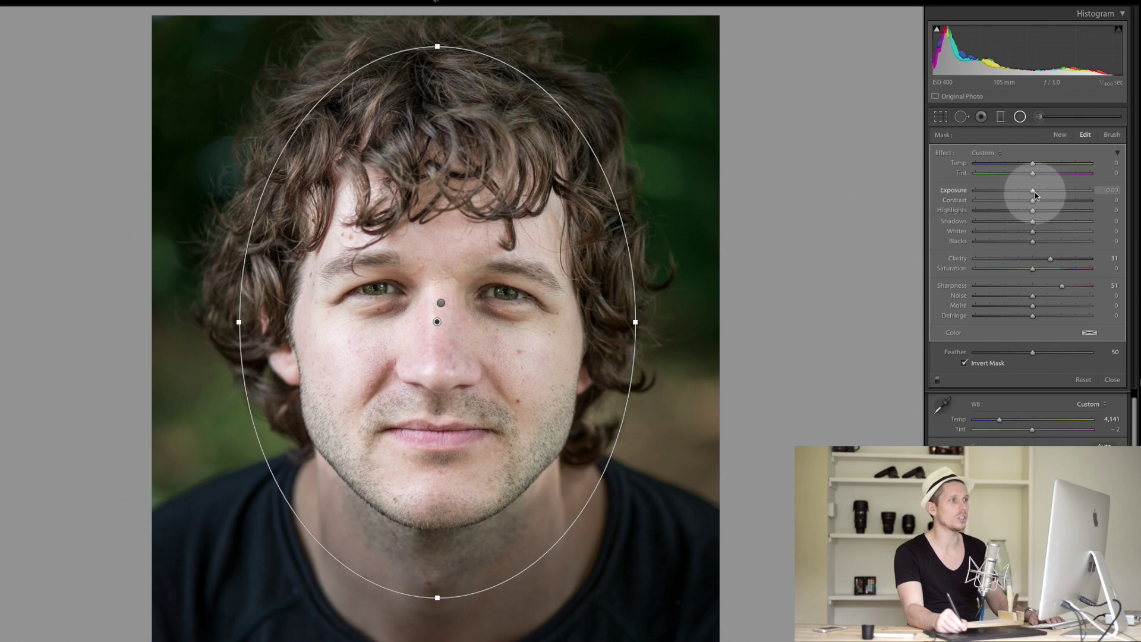
pyautogui.moveTo(1035, 191); pyautogui.dragTo(1038, 190)
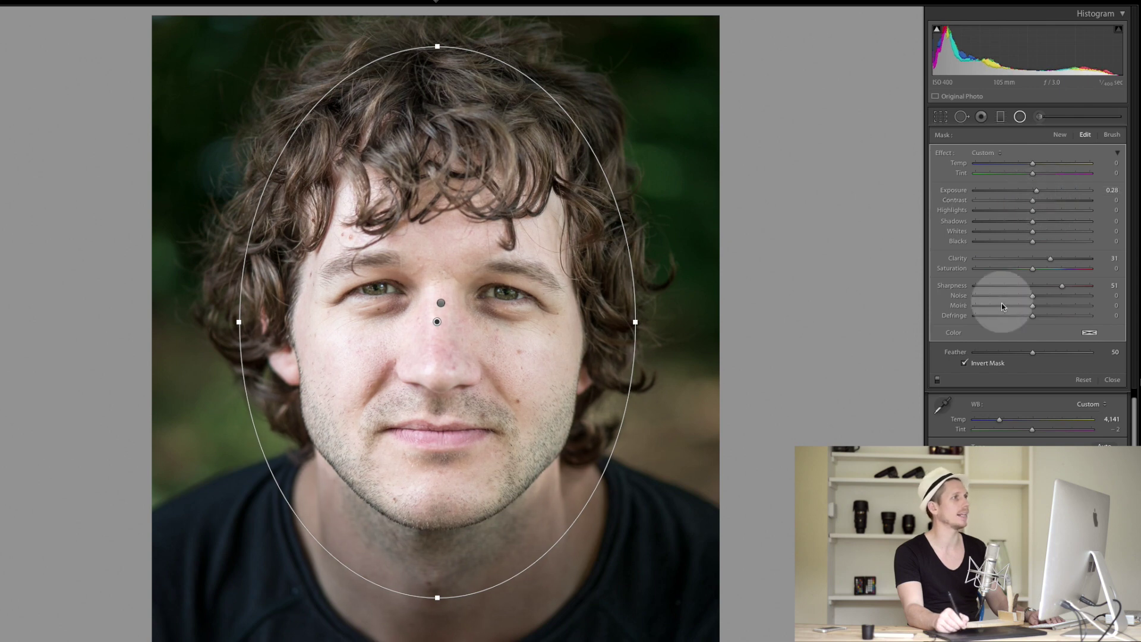
pyautogui.click(1021, 118)
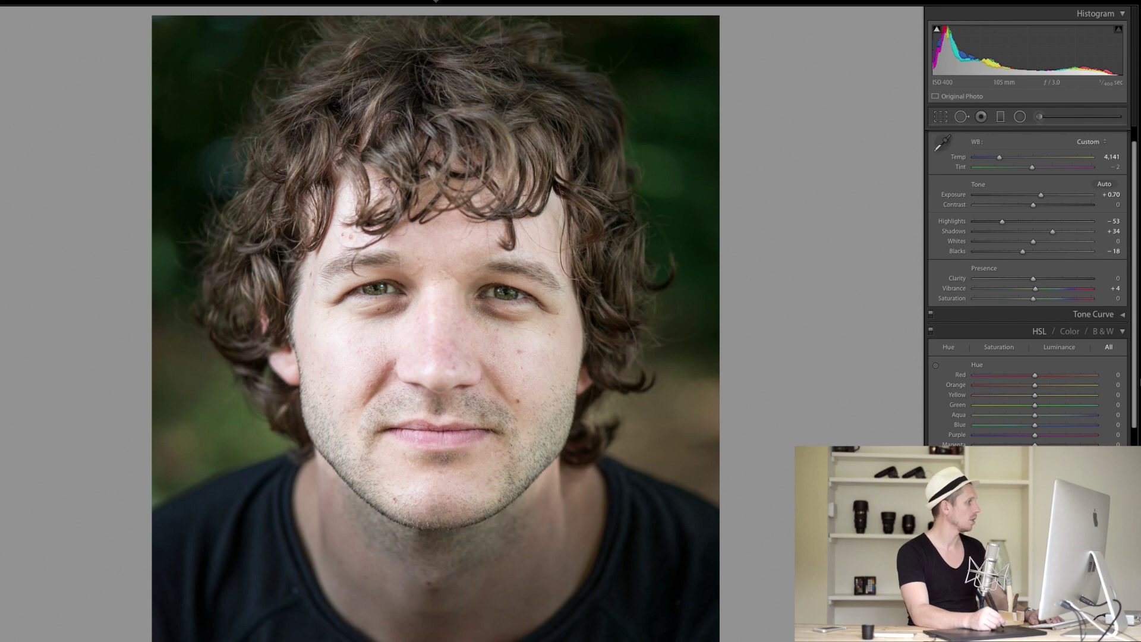
pyautogui.press('\\')
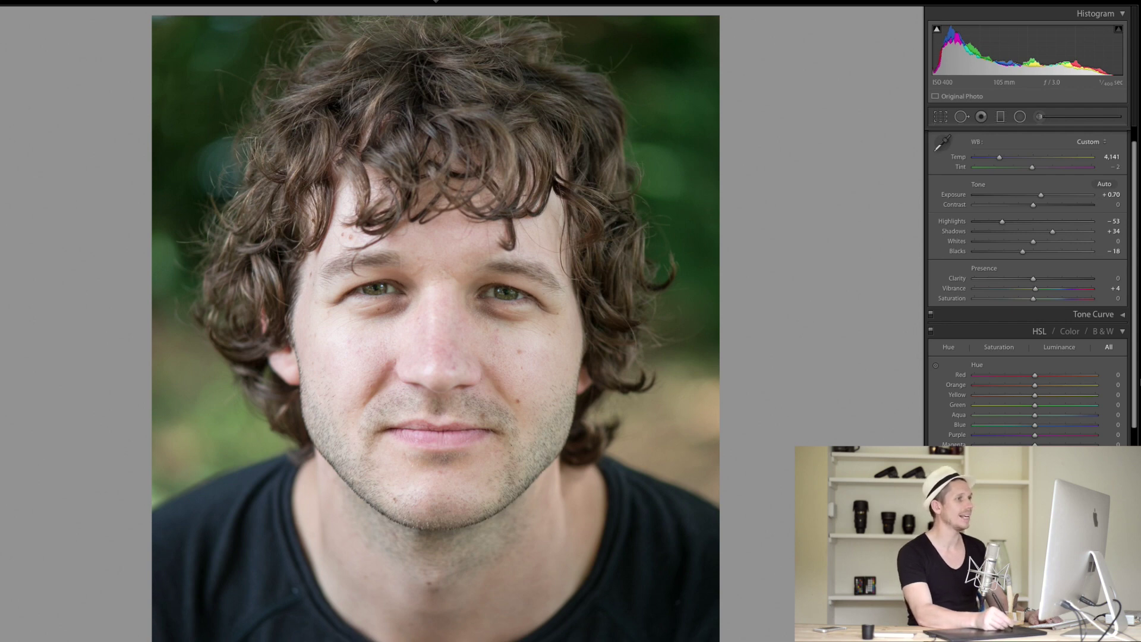
pyautogui.press('\\')
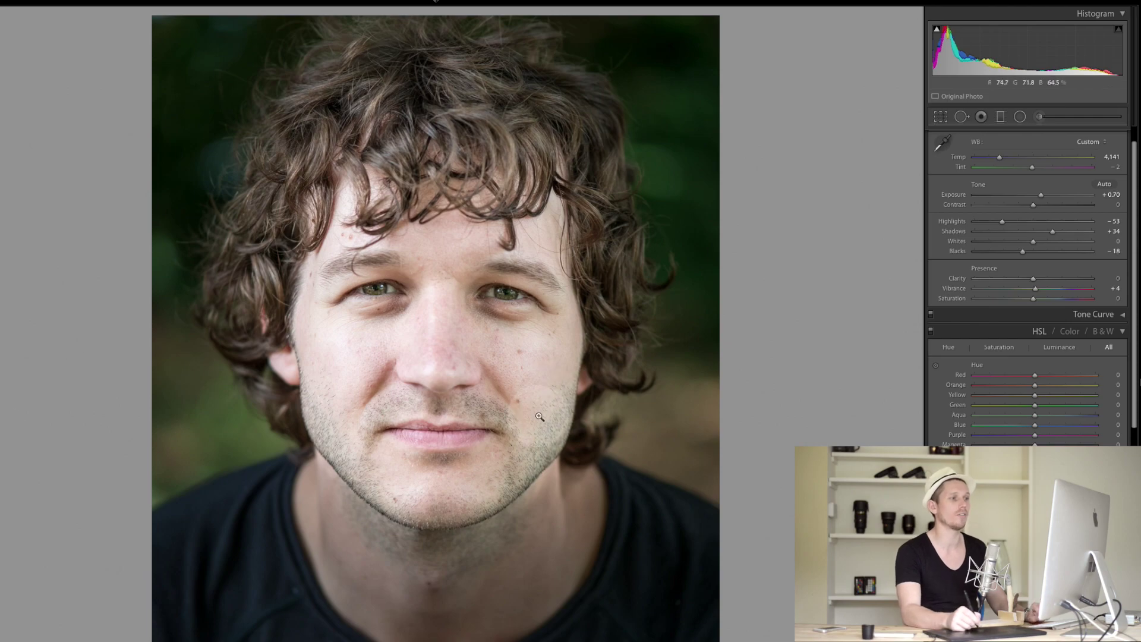